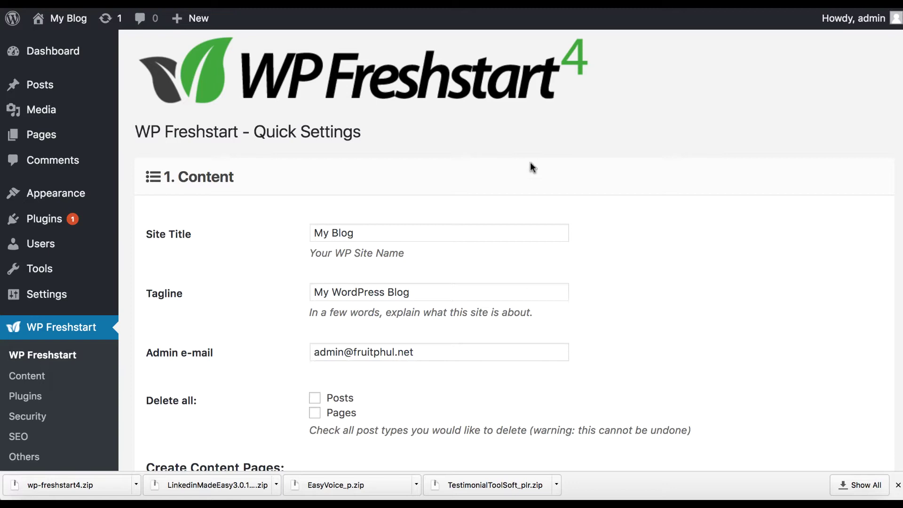
Step: Scroll down through the WP Freshstart Quick Settings page and back up
scroll(503, 191, "down", 3)
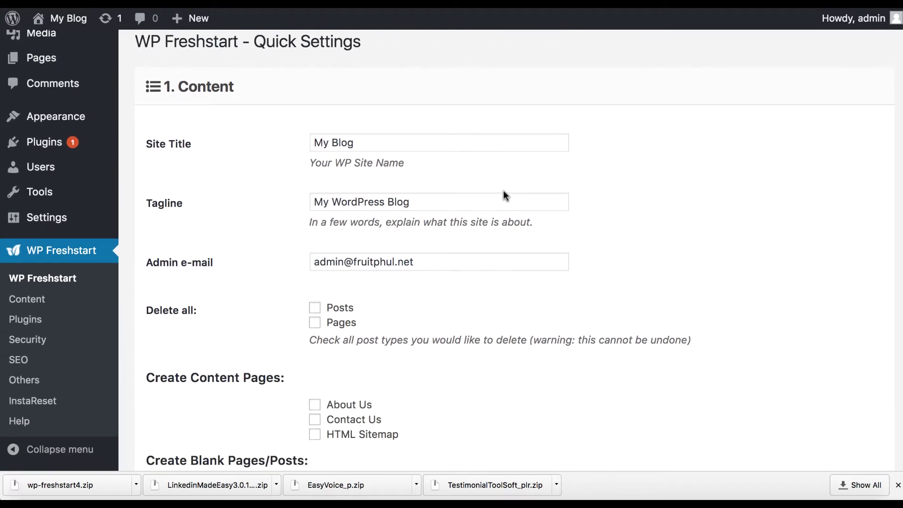
scroll(503, 190, "down", 20)
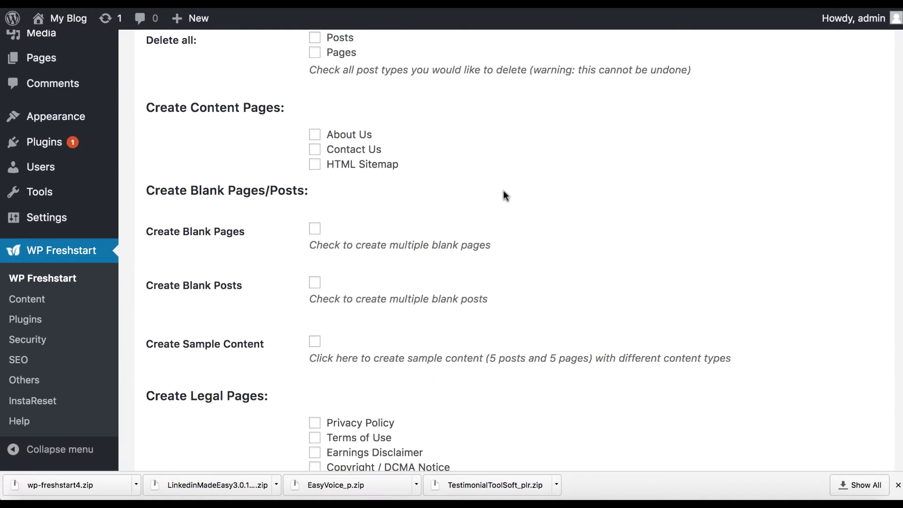
scroll(503, 189, "down", 7)
scroll(503, 190, "up", 20)
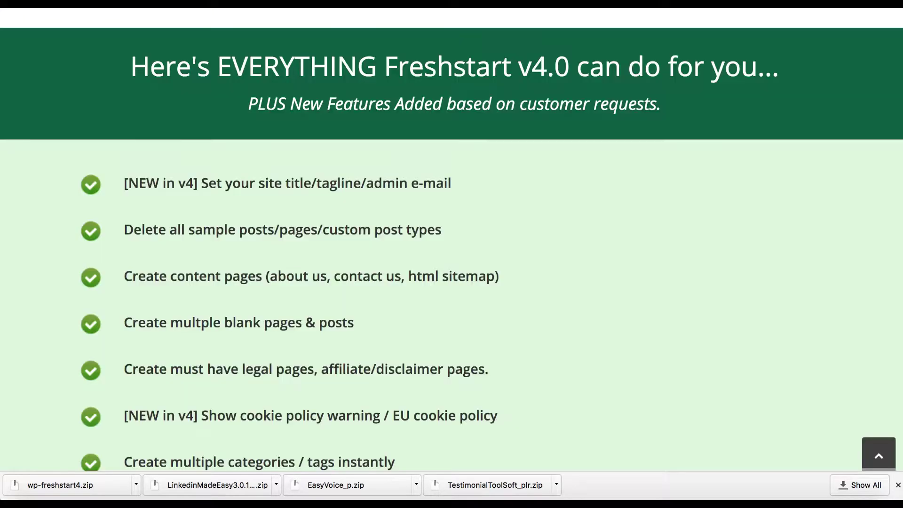
Step: Scroll the sales page feature list and highlight the content pages feature line
scroll(360, 102, "down", 1)
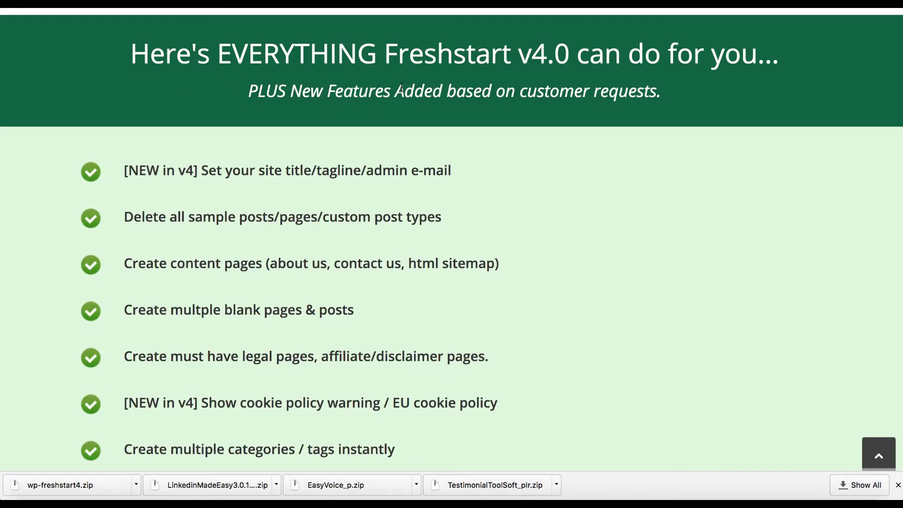
scroll(171, 159, "down", 3)
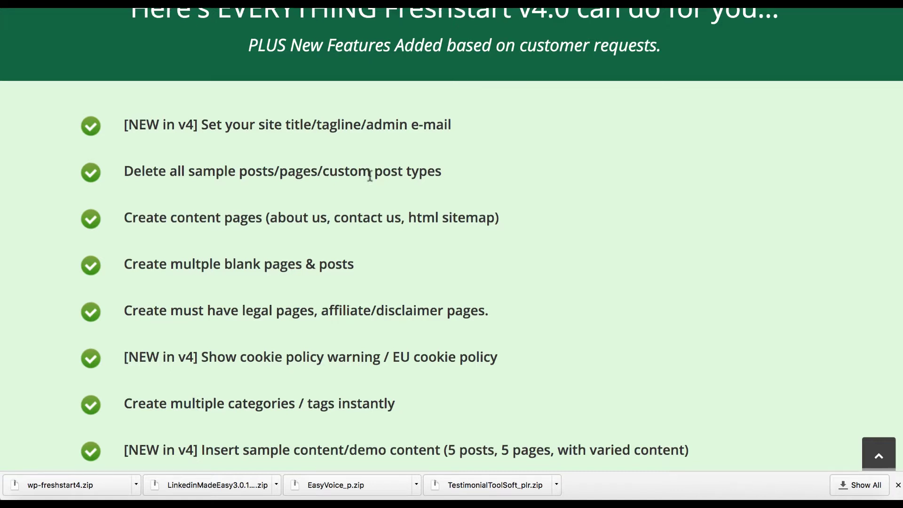
scroll(366, 174, "down", 1)
left_click_drag(123, 207, 416, 208)
left_click(417, 208)
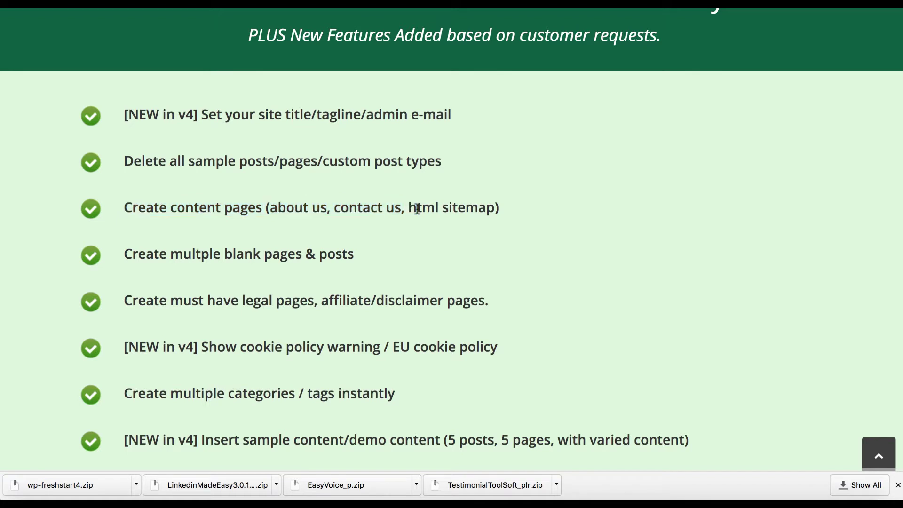
Step: Highlight 'affiliate/disclaimer' in the legal pages feature
scroll(416, 208, "down", 2)
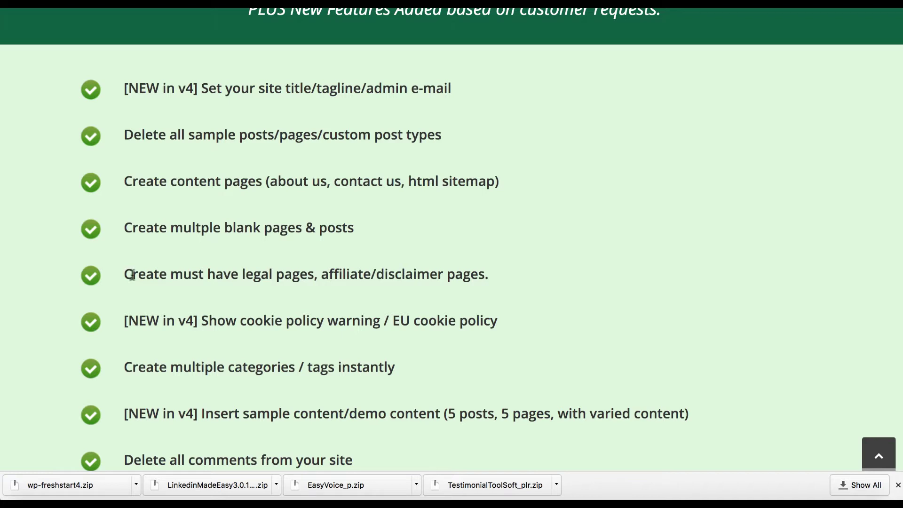
left_click_drag(321, 274, 446, 274)
scroll(323, 272, "down", 3)
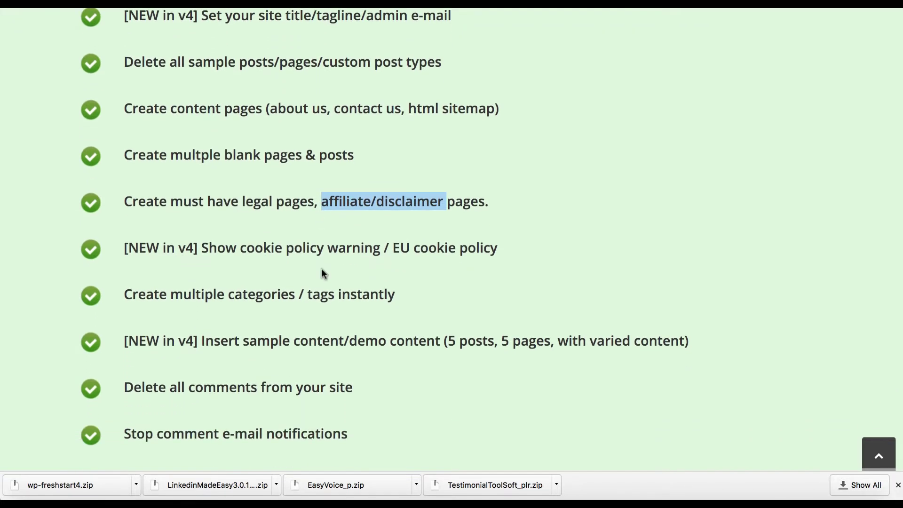
left_click(259, 280)
Step: Scroll further and highlight 'content/demo' in the sample content feature
scroll(183, 285, "down", 2)
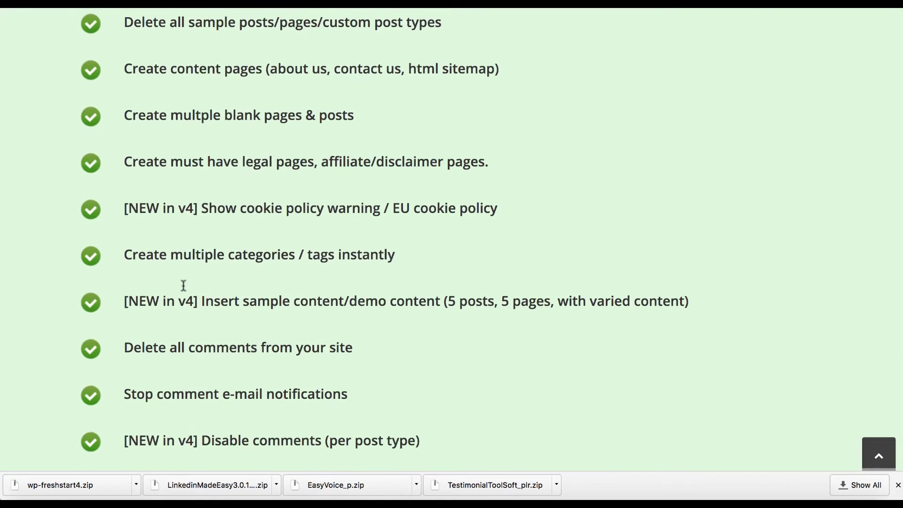
scroll(184, 285, "down", 2)
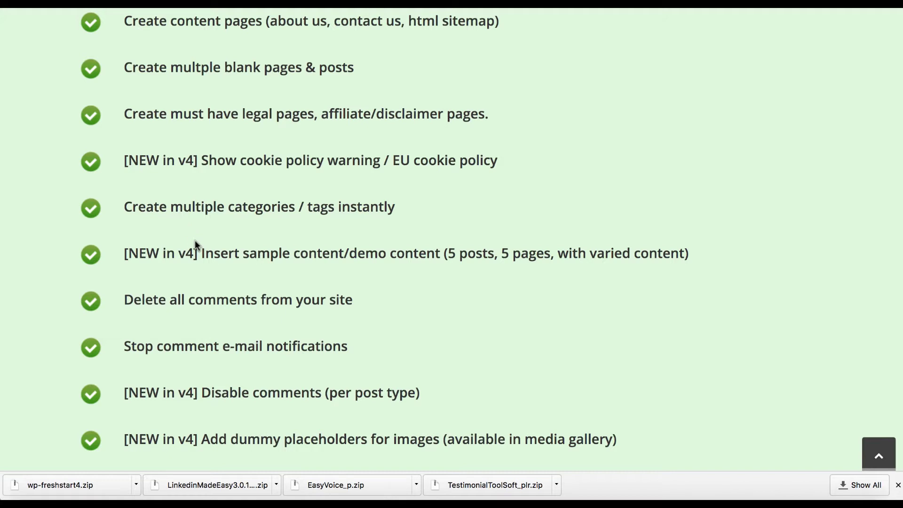
scroll(196, 245, "down", 1)
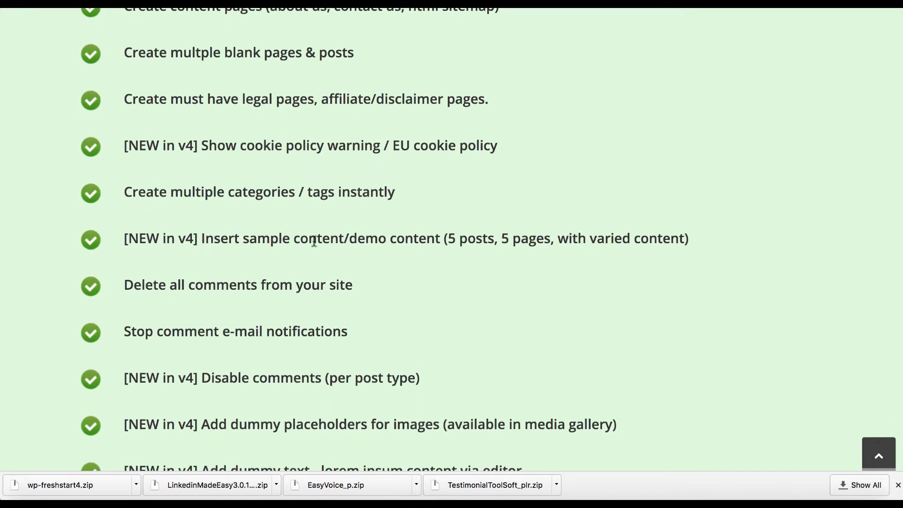
left_click_drag(298, 239, 399, 238)
left_click(421, 238)
Step: Scroll down to the under construction page feature and highlight it
scroll(196, 266, "down", 1)
scroll(177, 292, "down", 3)
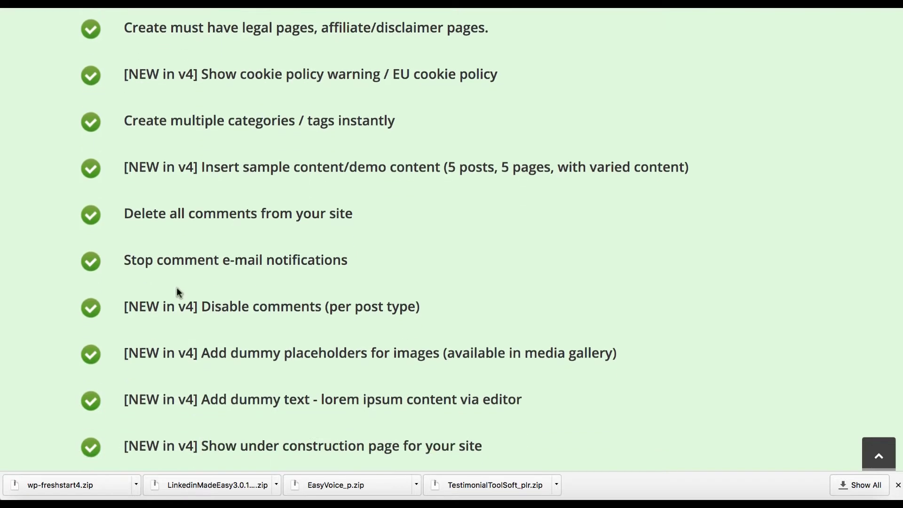
scroll(331, 231, "down", 4)
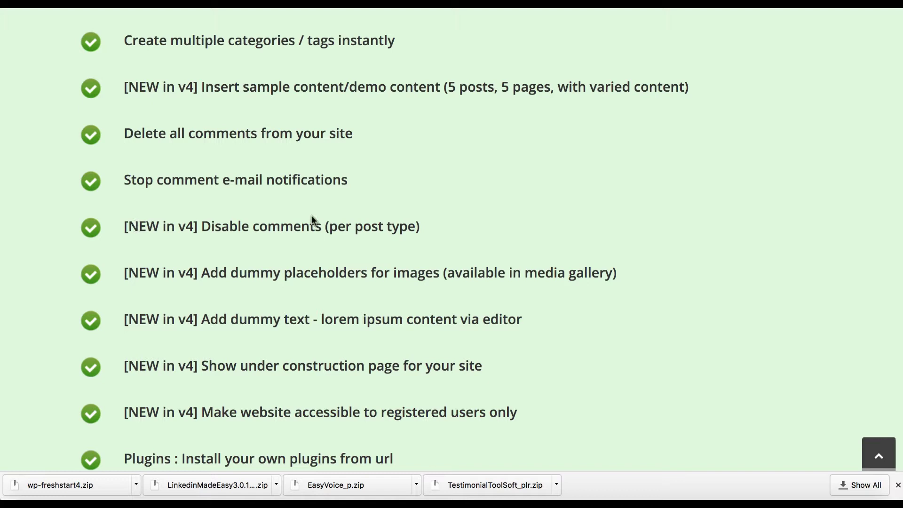
scroll(313, 219, "down", 3)
scroll(313, 220, "down", 1)
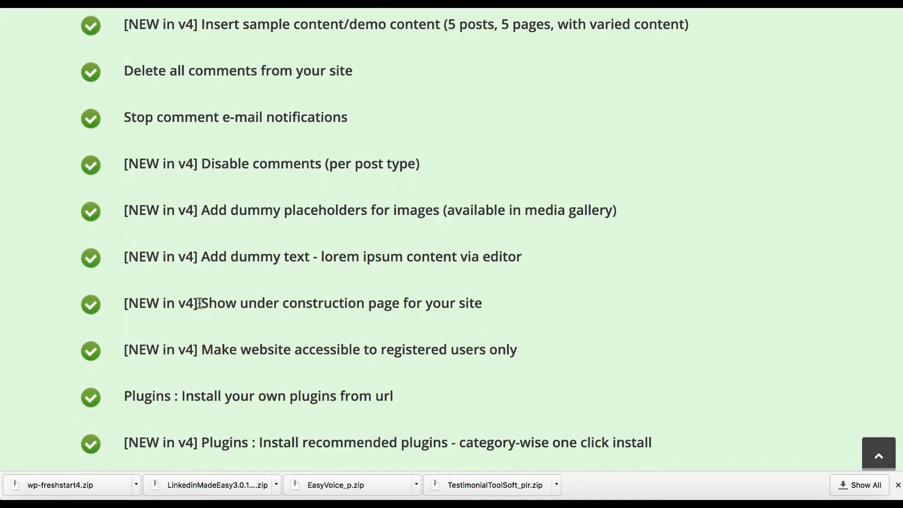
left_click_drag(200, 303, 456, 302)
left_click(405, 302)
Step: Highlight the install plugins from URL feature and continue down the list
scroll(386, 302, "down", 2)
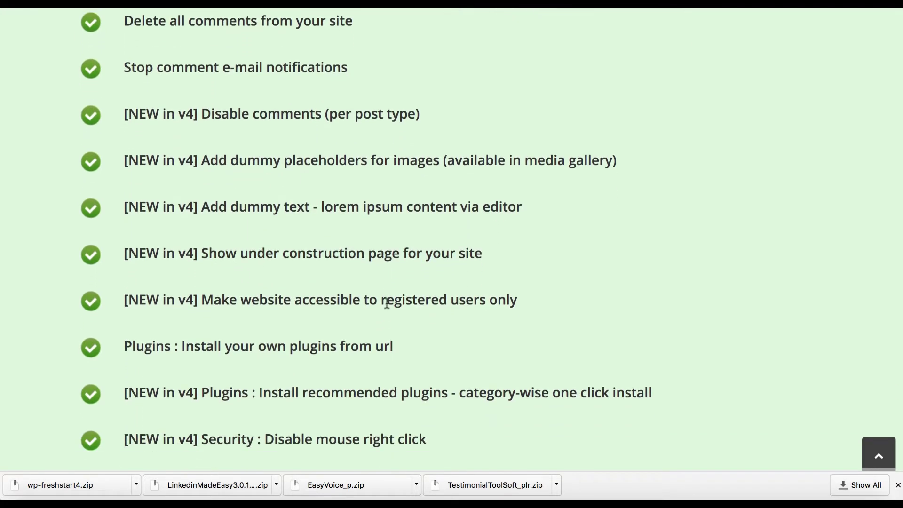
left_click_drag(186, 346, 358, 354)
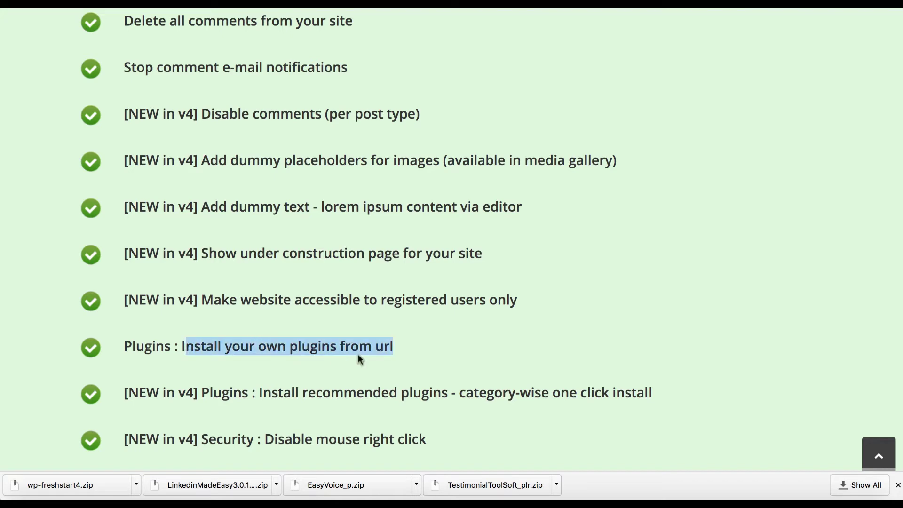
left_click(361, 350)
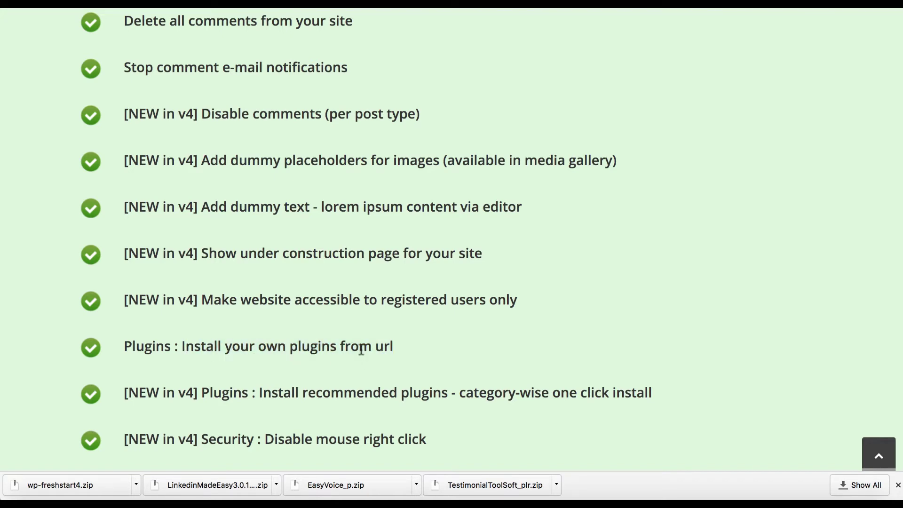
scroll(315, 349, "down", 3)
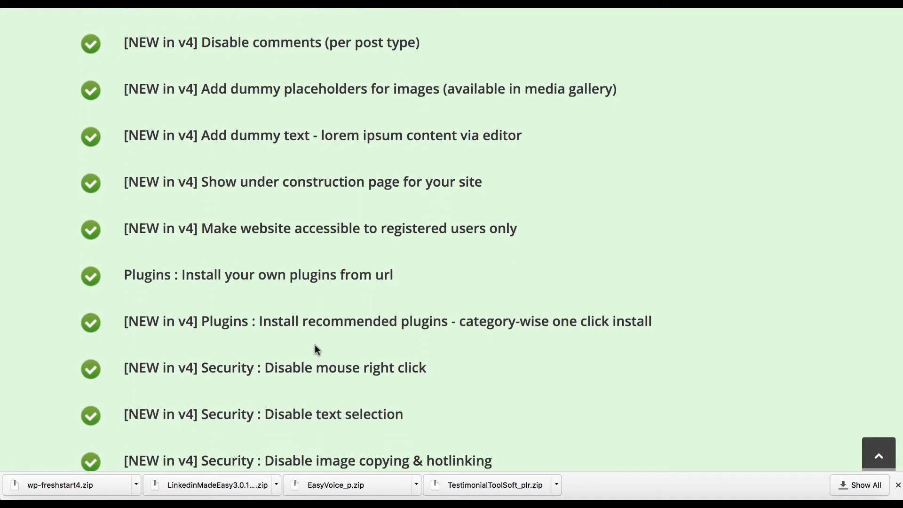
Step: Scroll further and highlight the Create robots.txt and Create XML sitemap features
scroll(315, 347, "down", 5)
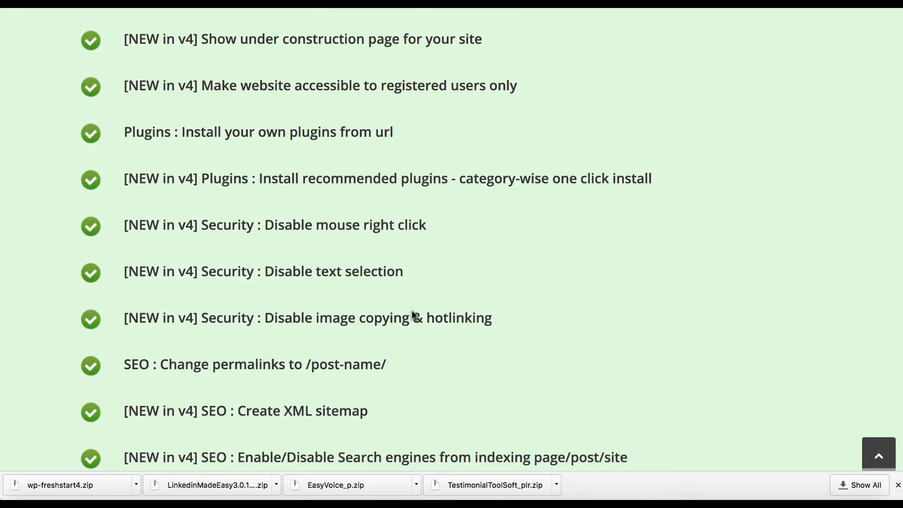
scroll(242, 263, "down", 2)
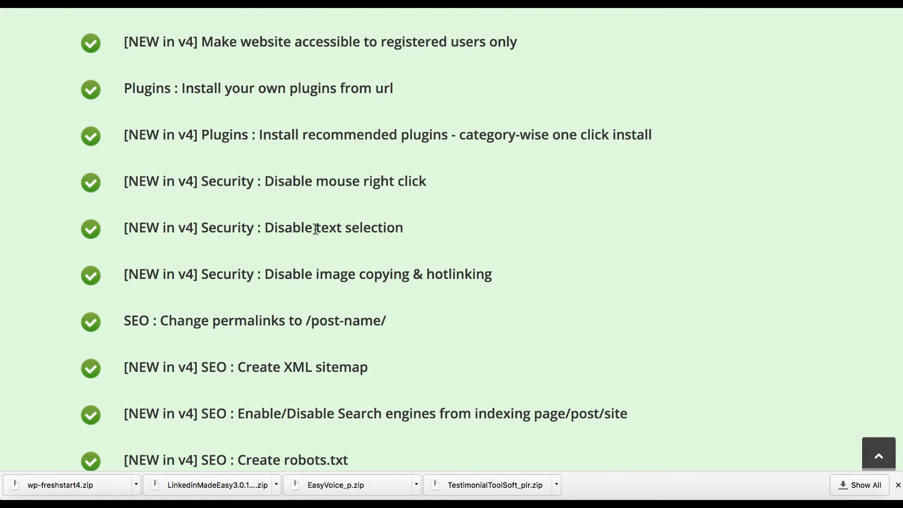
scroll(286, 238, "down", 3)
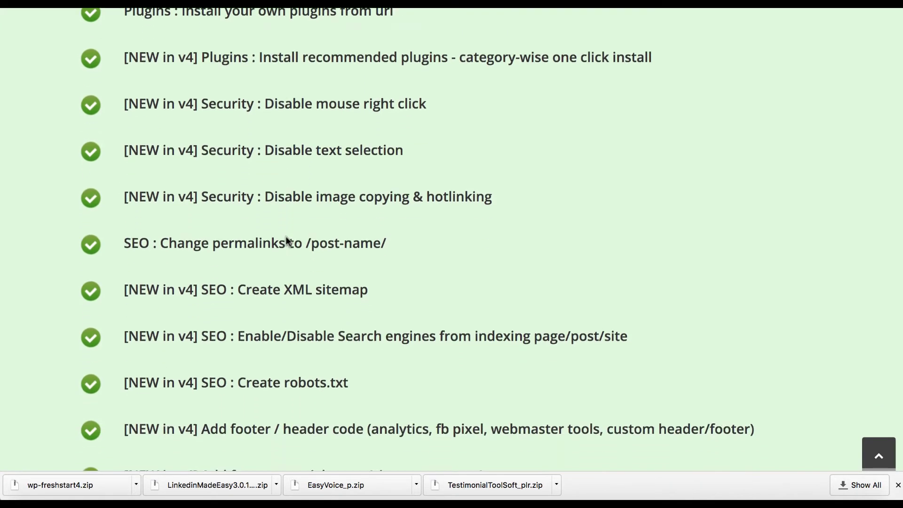
scroll(287, 237, "down", 2)
scroll(155, 252, "down", 2)
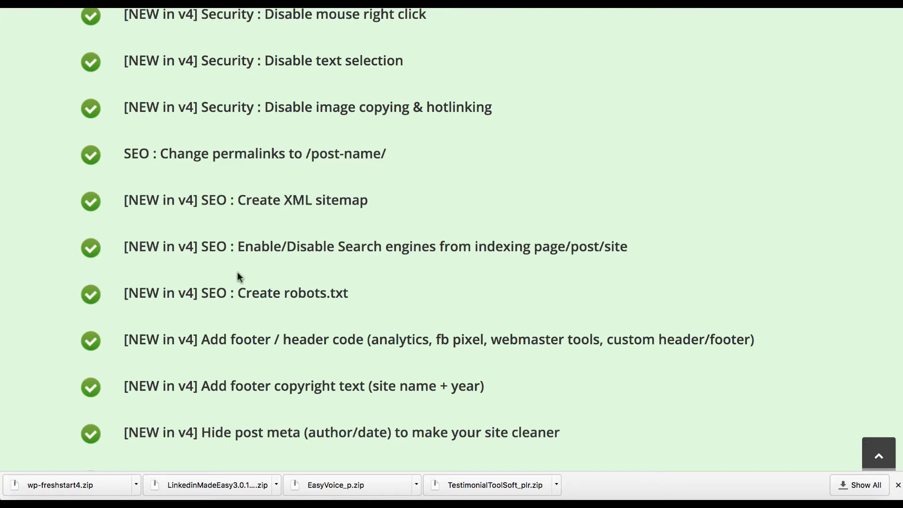
left_click_drag(353, 295, 229, 289)
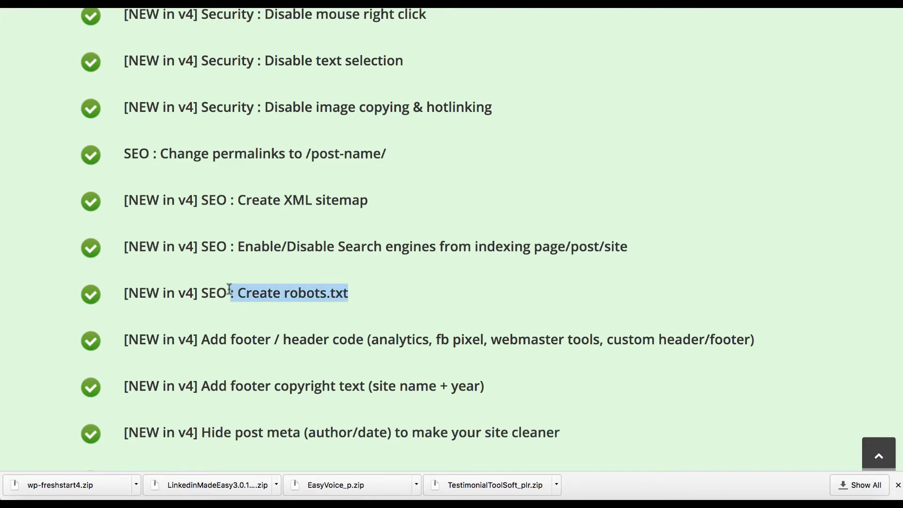
left_click(284, 254)
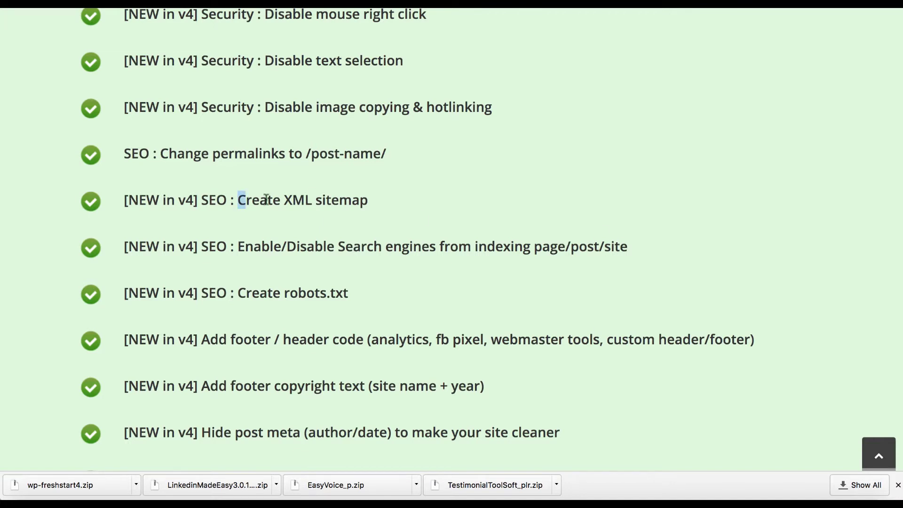
left_click_drag(238, 200, 368, 199)
left_click(365, 195)
Step: Highlight the footer/header code feature, including its custom header/footer part
scroll(366, 196, "down", 3)
scroll(365, 195, "down", 5)
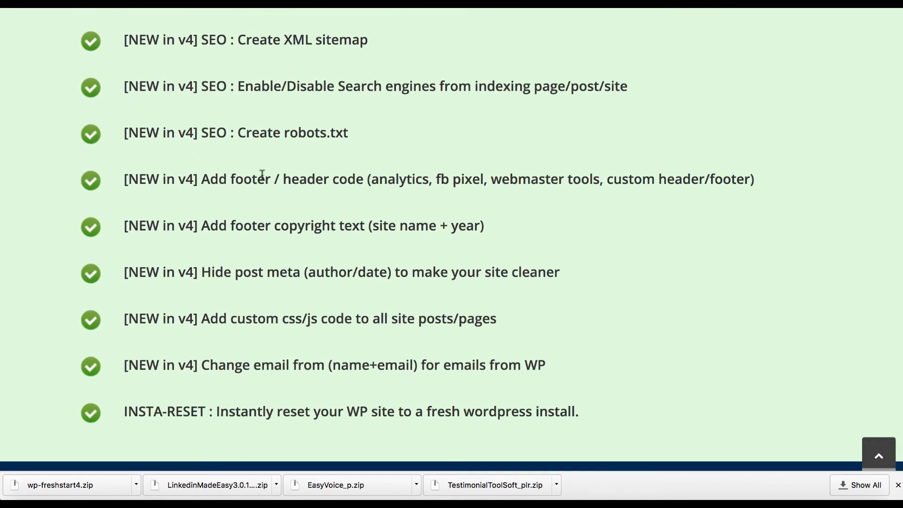
left_click_drag(228, 180, 482, 177)
left_click(445, 170)
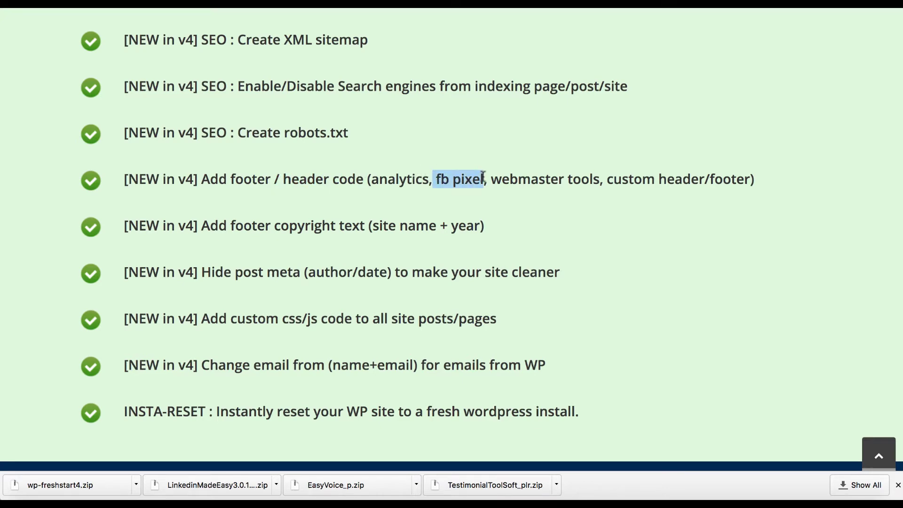
left_click(595, 179)
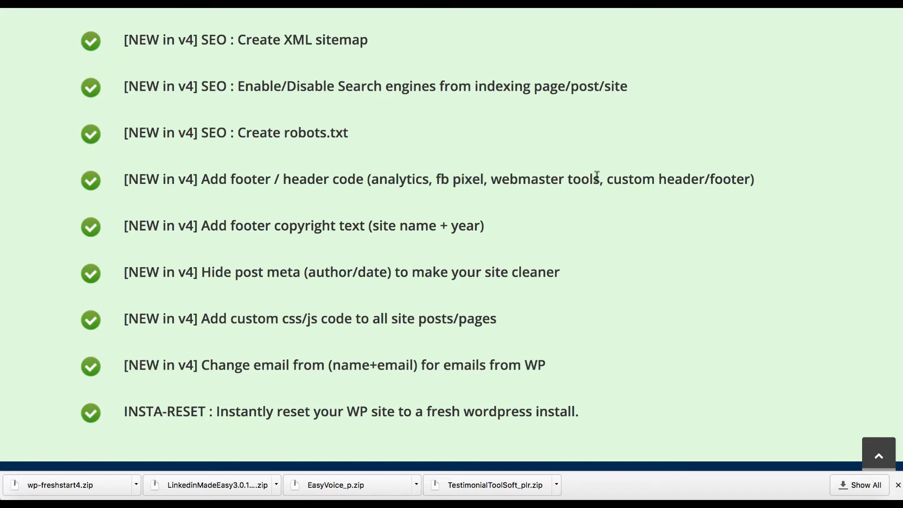
left_click_drag(607, 179, 775, 182)
left_click(411, 203)
scroll(329, 207, "down", 1)
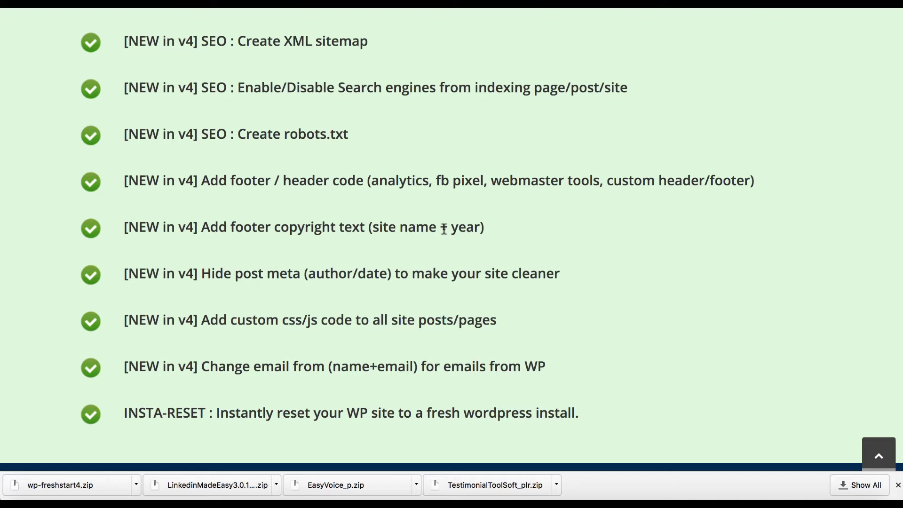
scroll(444, 185, "up", 1)
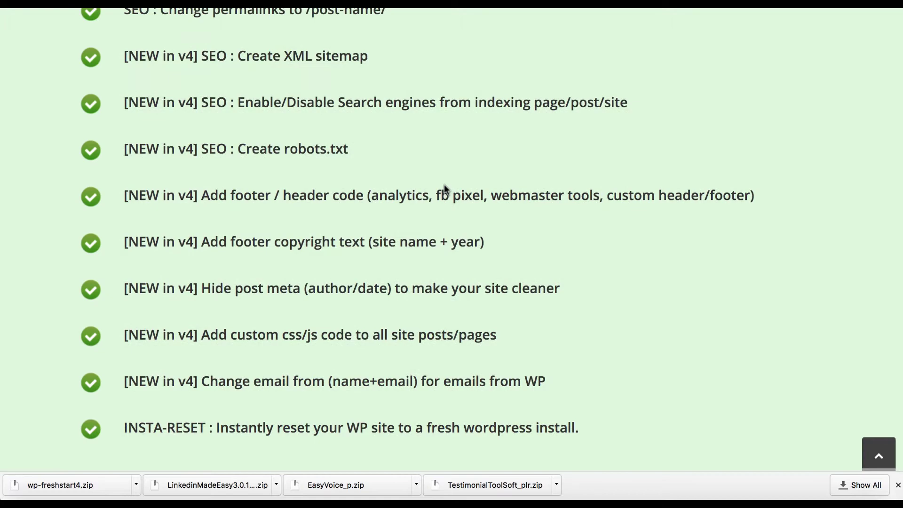
scroll(170, 280, "up", 15)
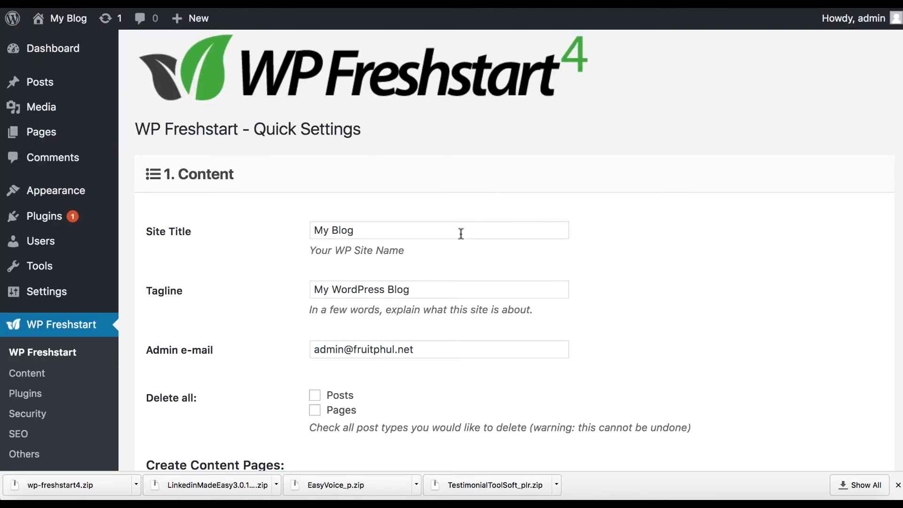
Step: Scroll the Quick Settings page, then go to the main WP Freshstart page via the sidebar
scroll(460, 233, "down", 2)
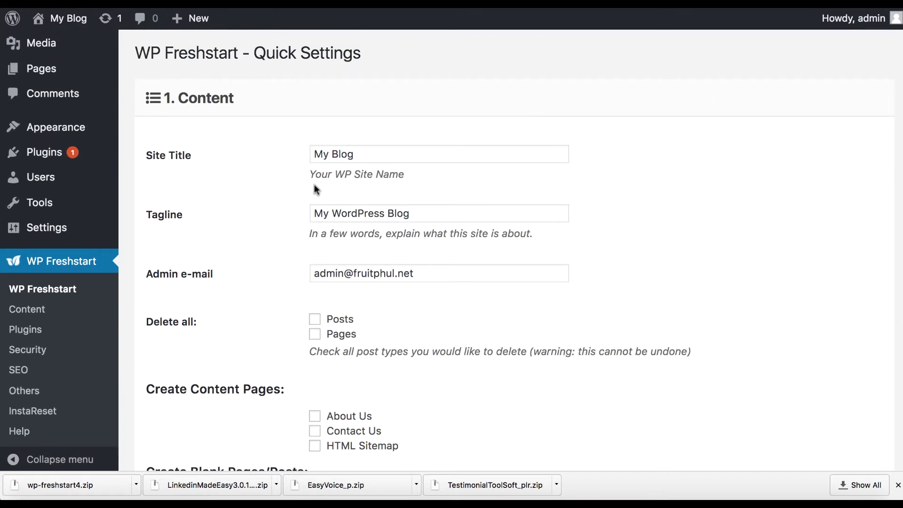
scroll(304, 188, "up", 2)
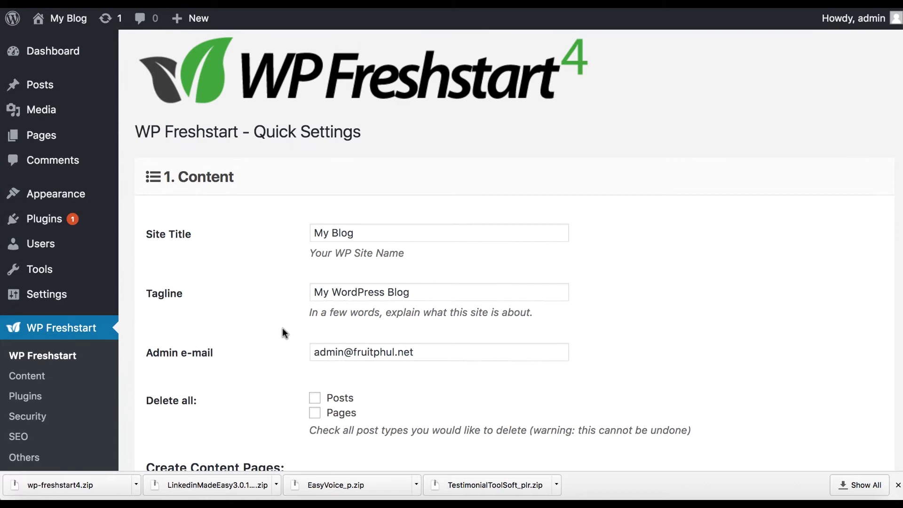
scroll(163, 241, "down", 6)
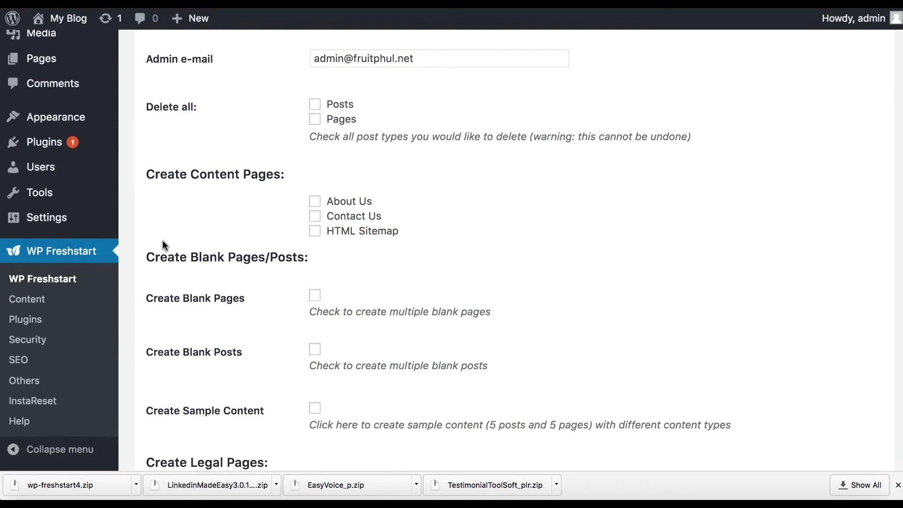
left_click(57, 283)
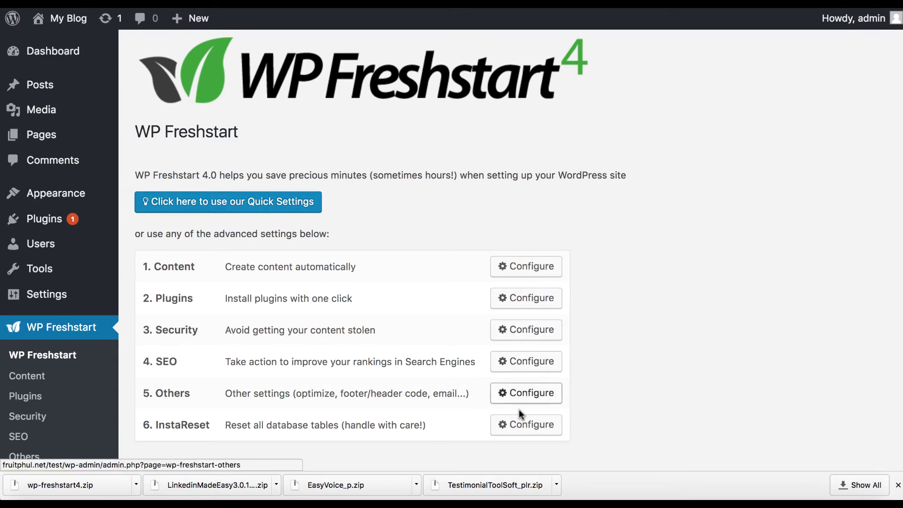
scroll(201, 311, "down", 1)
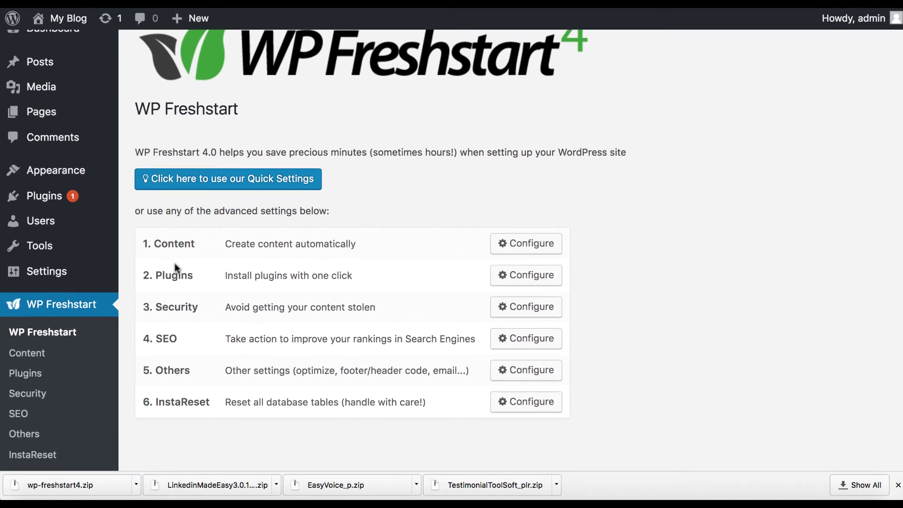
left_click_drag(142, 238, 222, 304)
left_click_drag(145, 338, 177, 346)
left_click_drag(143, 371, 205, 374)
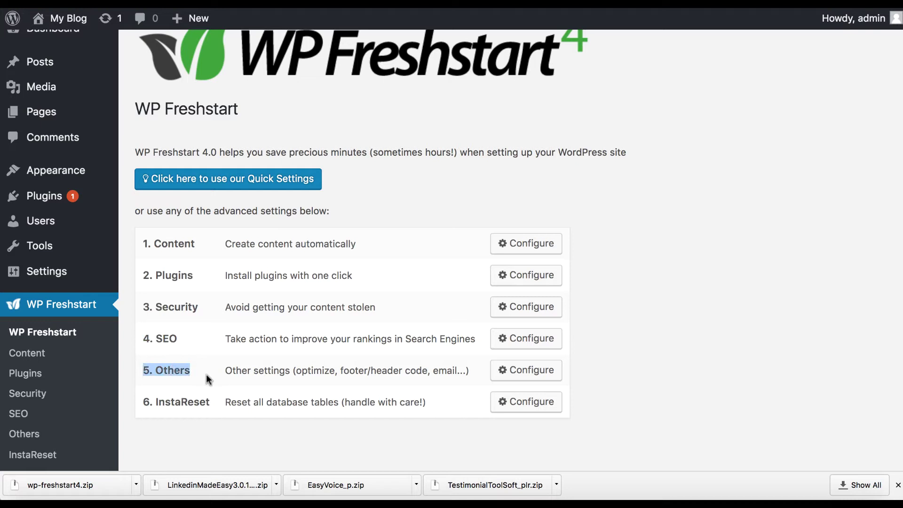
left_click(175, 390)
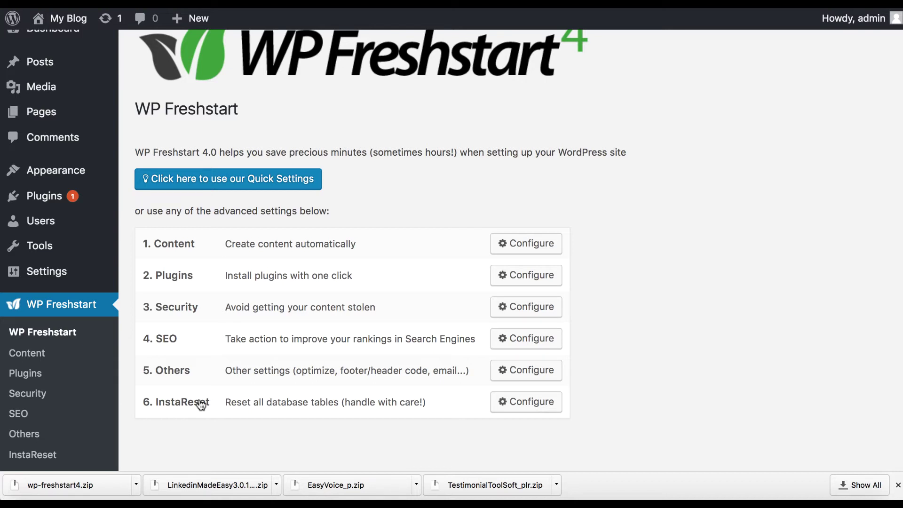
left_click_drag(151, 402, 225, 401)
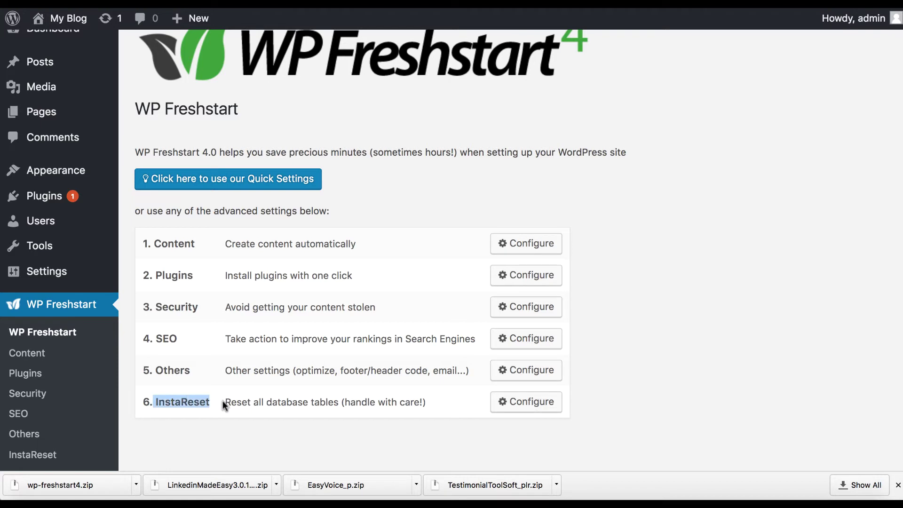
left_click(242, 401)
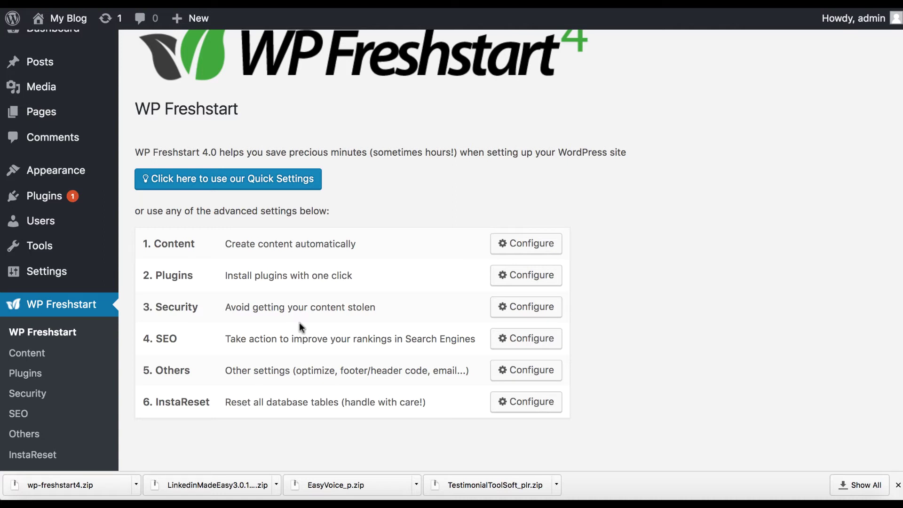
Step: Start the Quick Settings walkthrough and select the Site Title and Tagline field text
left_click(221, 182)
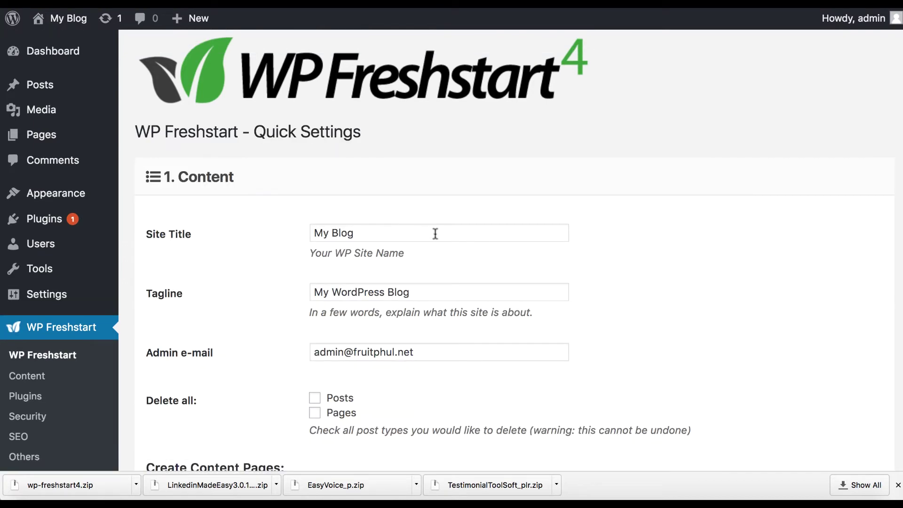
scroll(434, 234, "down", 5)
scroll(433, 235, "up", 3)
left_click(340, 136)
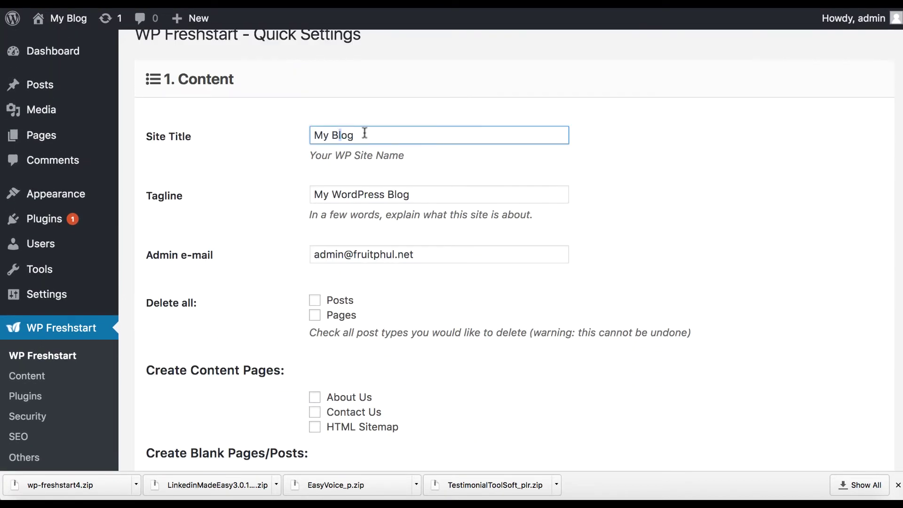
left_click_drag(364, 133, 393, 175)
left_click(331, 194)
left_click_drag(331, 194, 379, 195)
scroll(396, 238, "down", 3)
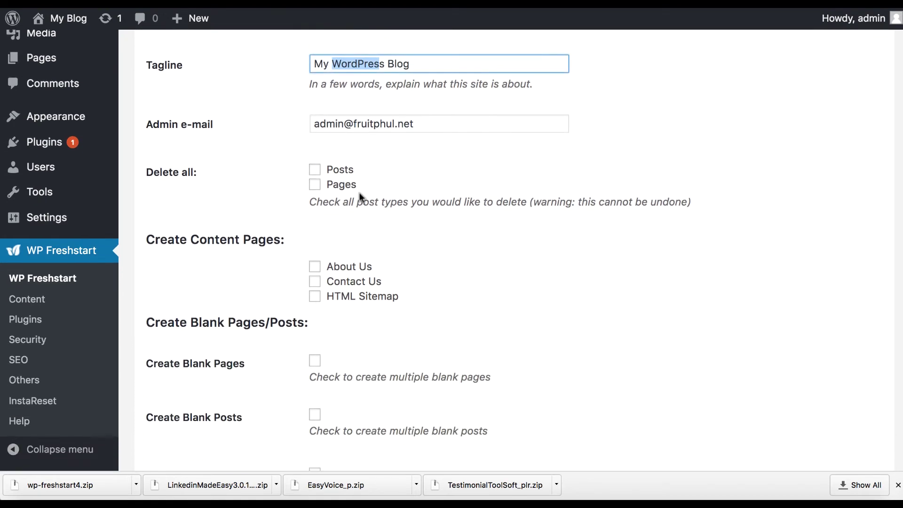
Step: Tick then untick the About Us and Contact Us page options
left_click(315, 267)
left_click(314, 281)
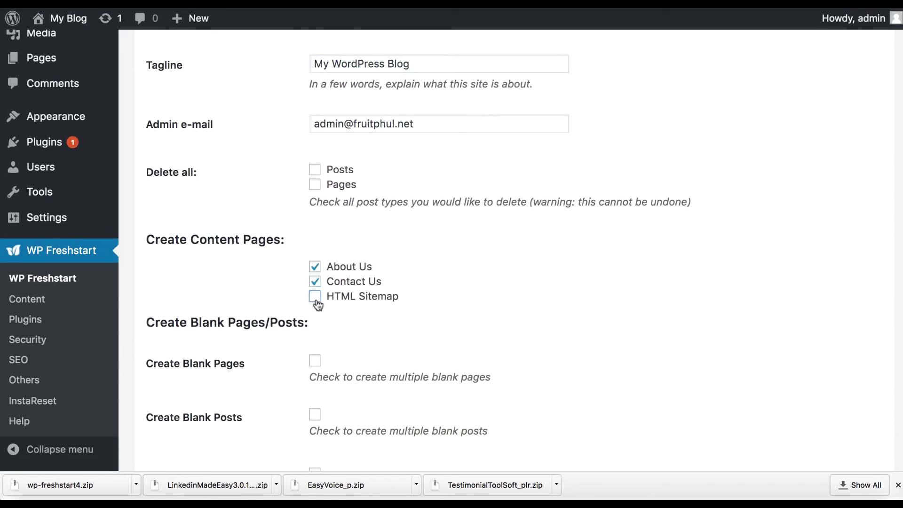
left_click(314, 281)
left_click(315, 267)
scroll(316, 266, "down", 5)
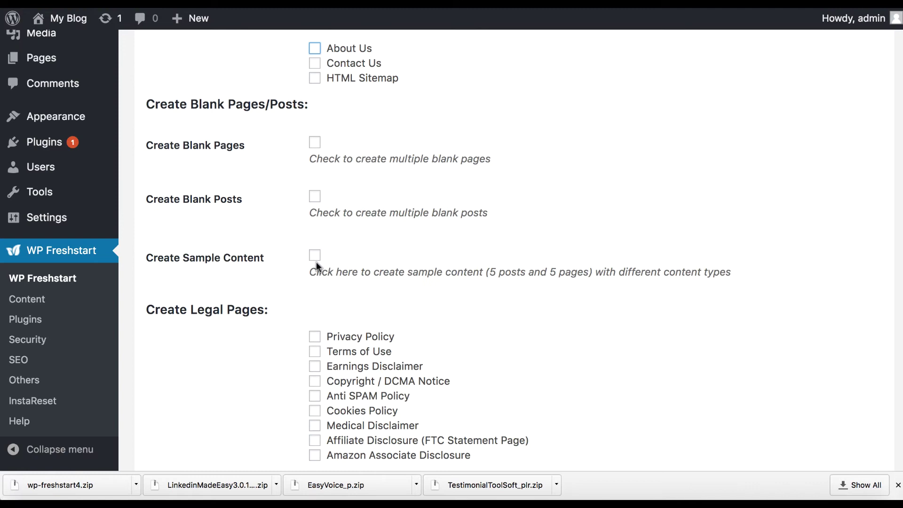
scroll(316, 266, "down", 5)
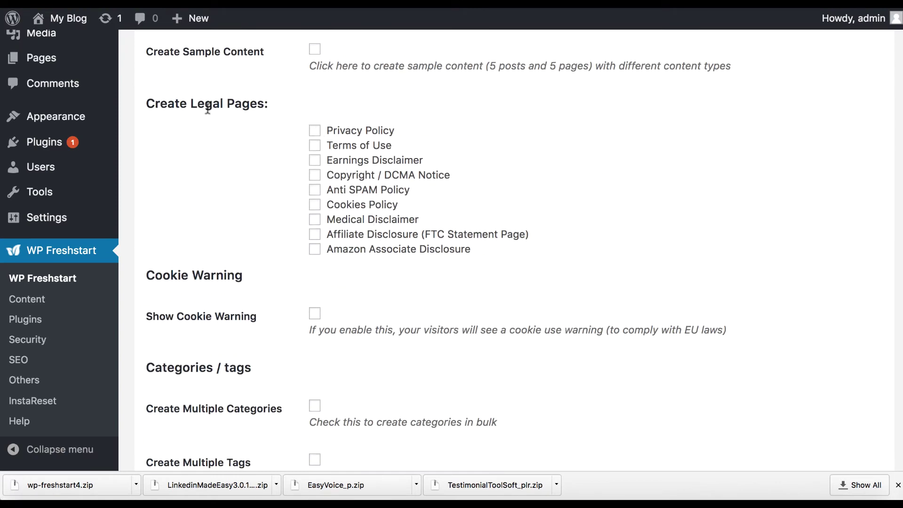
Step: Tick then untick Privacy Policy, Terms of Use and Earnings Disclaimer pages, leaving them unchecked
left_click(315, 131)
left_click(314, 146)
left_click(315, 161)
left_click(315, 162)
left_click(315, 146)
left_click(315, 130)
scroll(311, 141, "down", 10)
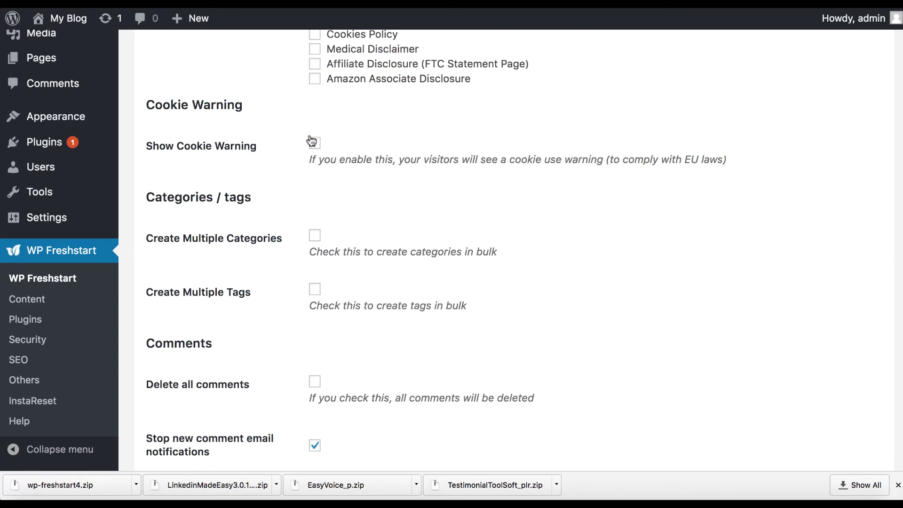
scroll(232, 316, "down", 4)
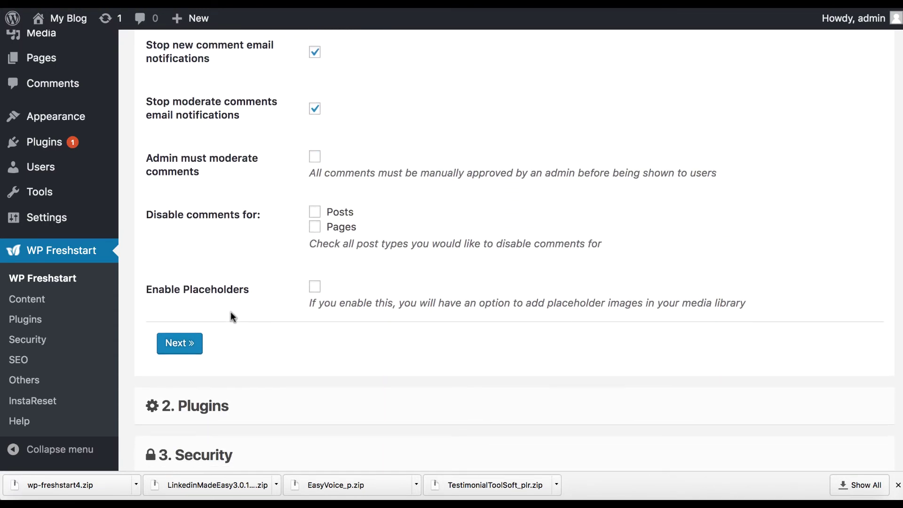
Step: Advance to the Plugins step and highlight the example repository URL in its help text
left_click(177, 184)
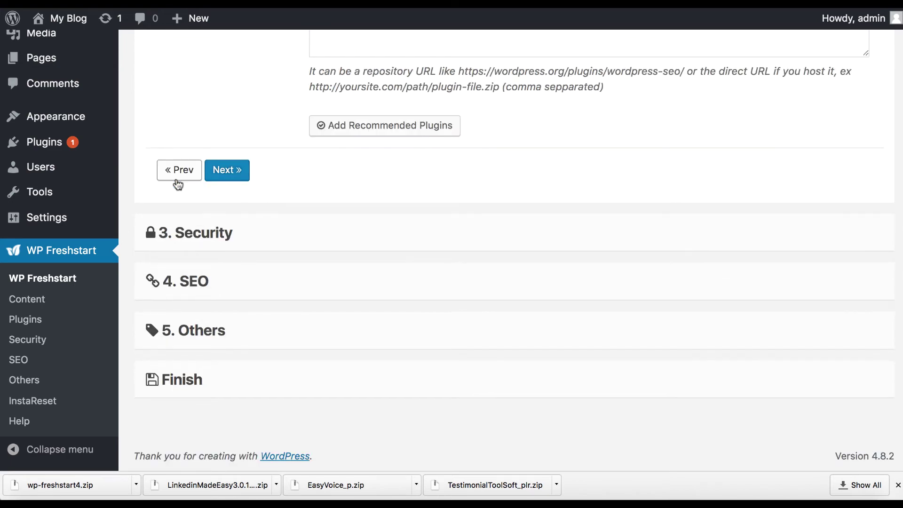
scroll(324, 183, "down", 3)
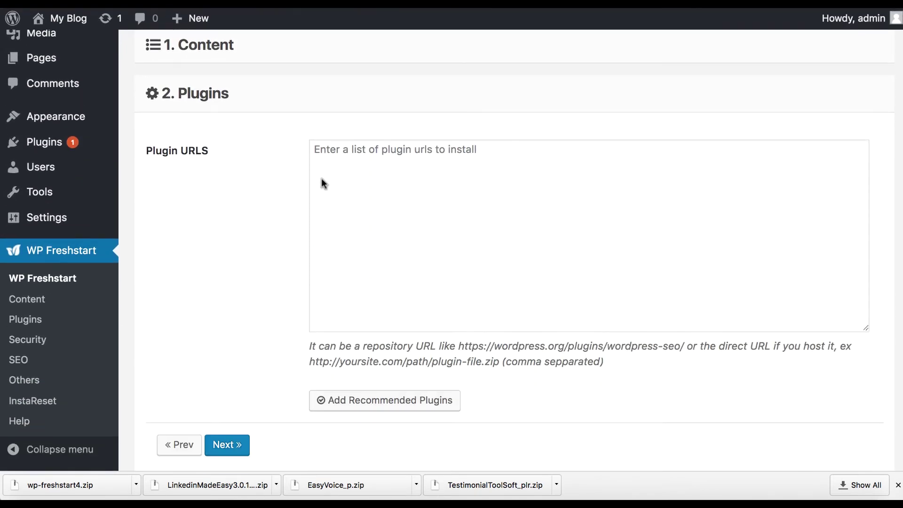
left_click(391, 196)
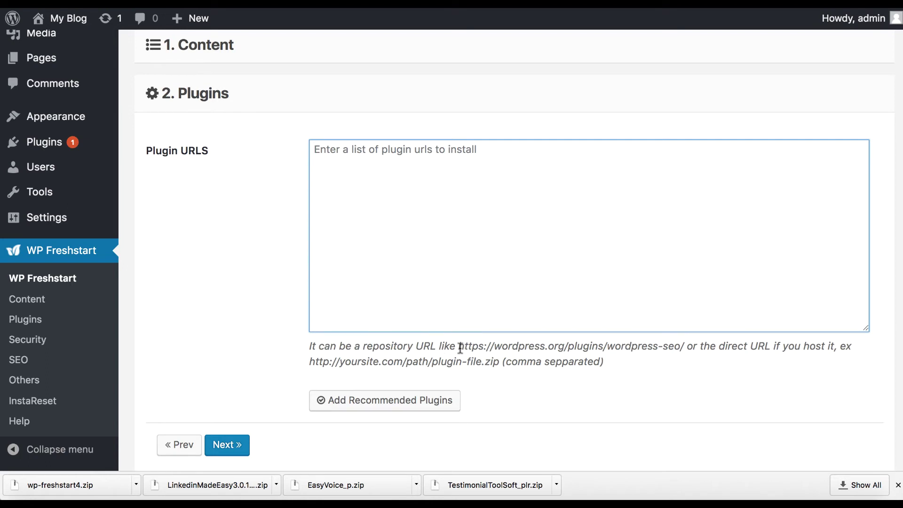
left_click_drag(458, 346, 685, 346)
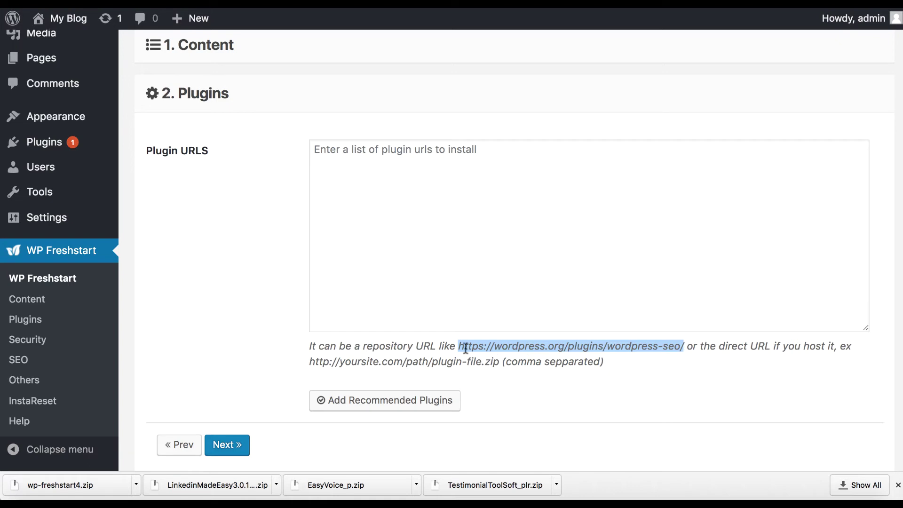
left_click(558, 280)
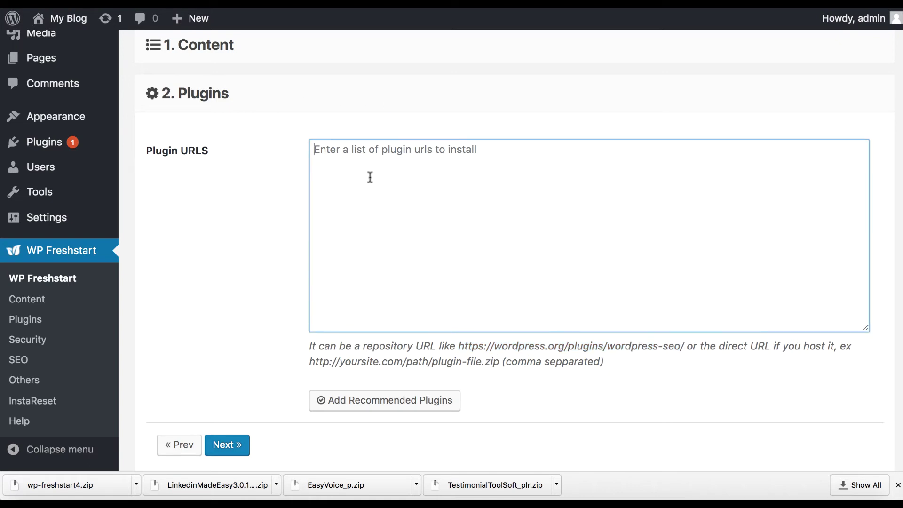
Step: Add the recommended plugin URLs, then select and delete them all to empty the box
scroll(355, 229, "down", 1)
scroll(355, 229, "down", 1)
left_click(356, 331)
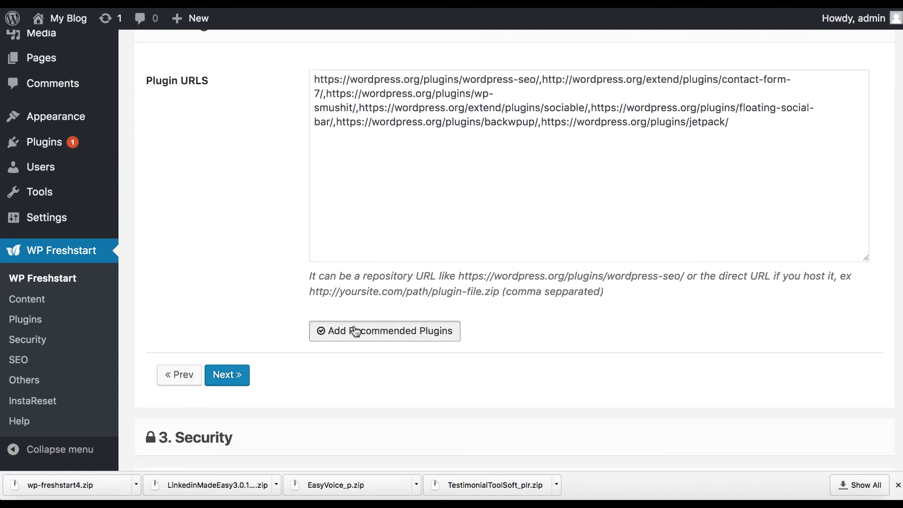
left_click(469, 178)
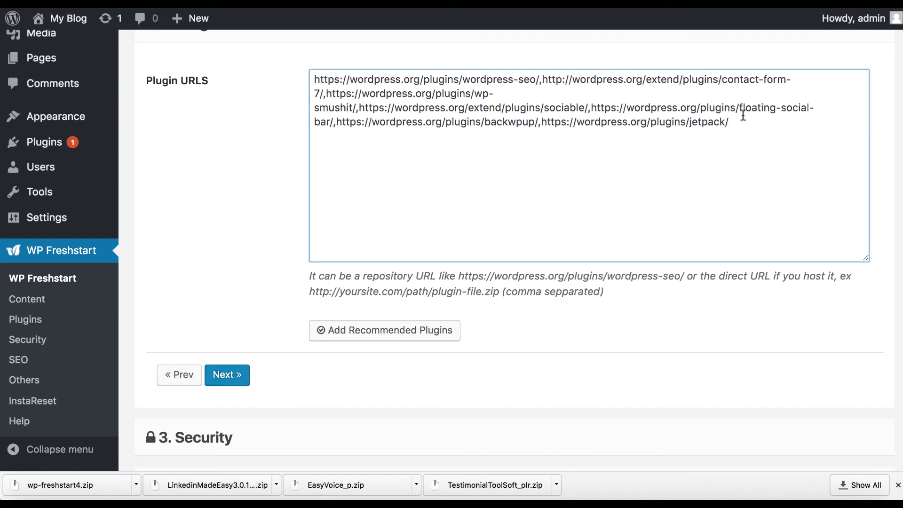
left_click_drag(741, 121, 350, 44)
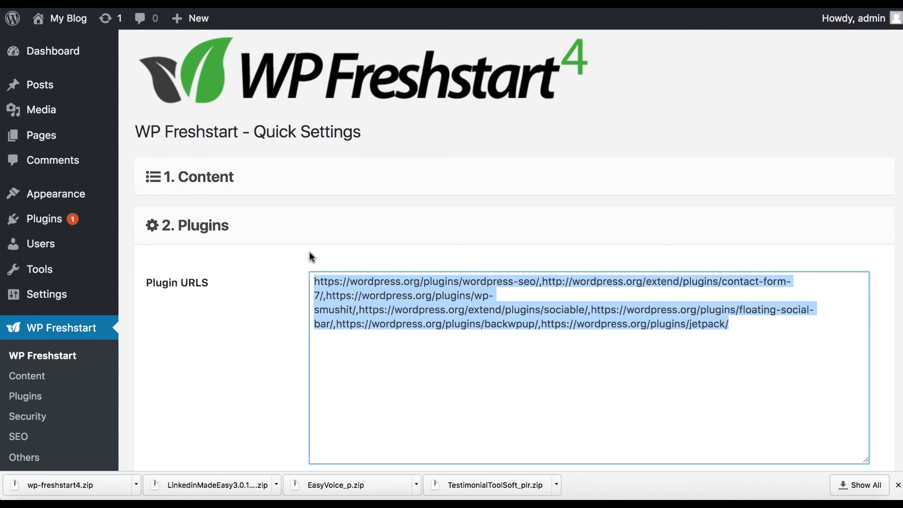
key("BackSpace")
scroll(311, 256, "down", 5)
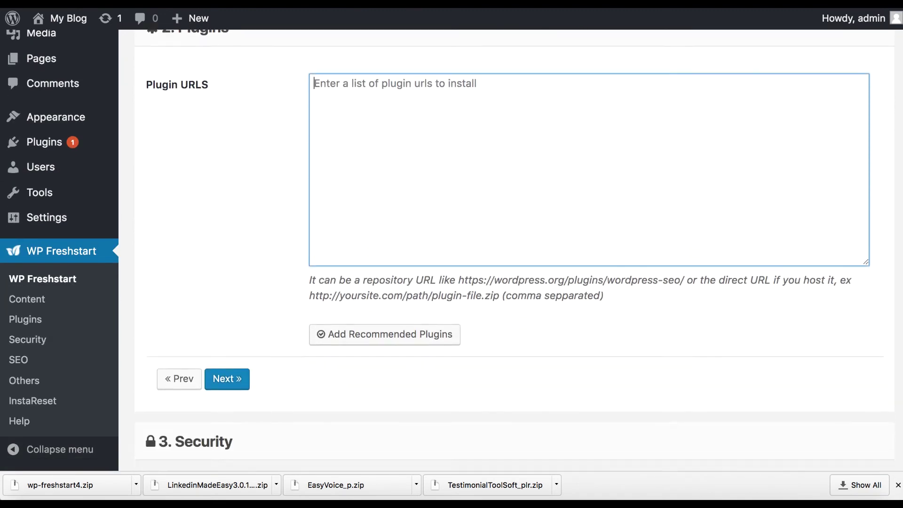
scroll(321, 260, "down", 4)
Step: Advance the wizard through Security and SEO to the Others step
left_click(228, 231)
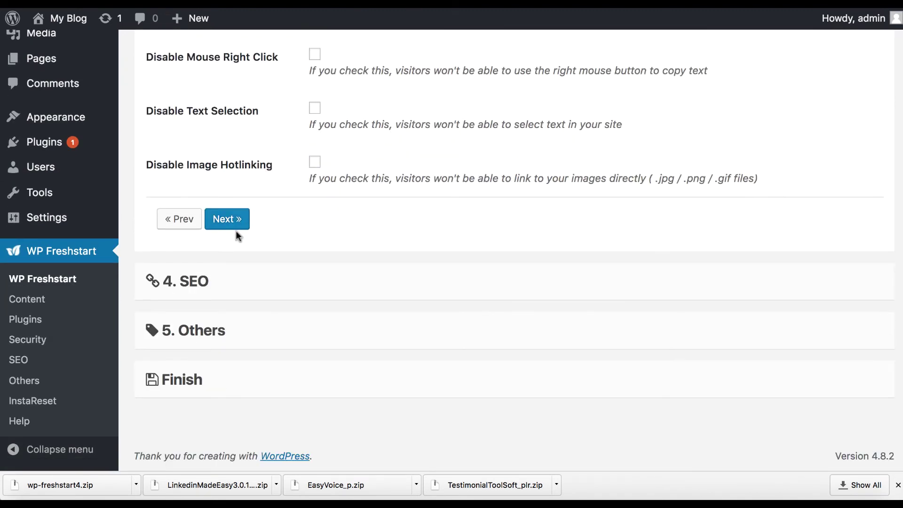
scroll(340, 252, "down", 4)
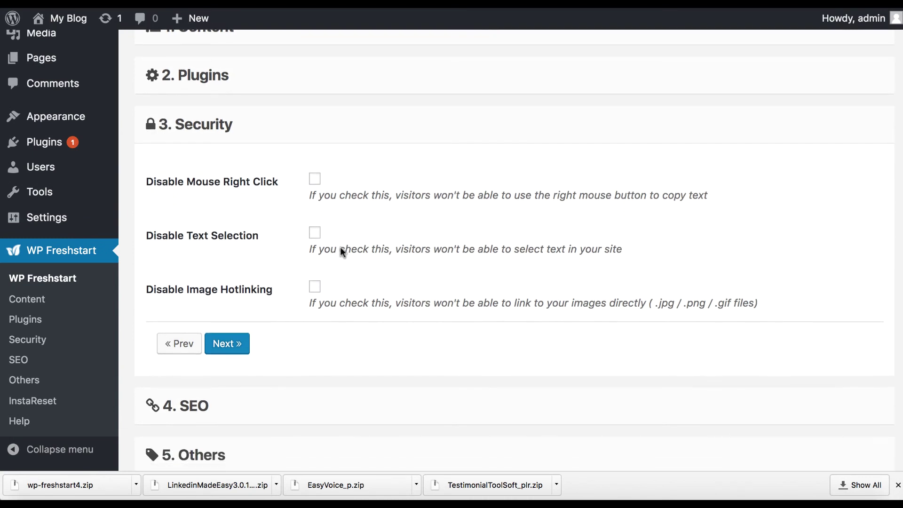
scroll(282, 245, "down", 1)
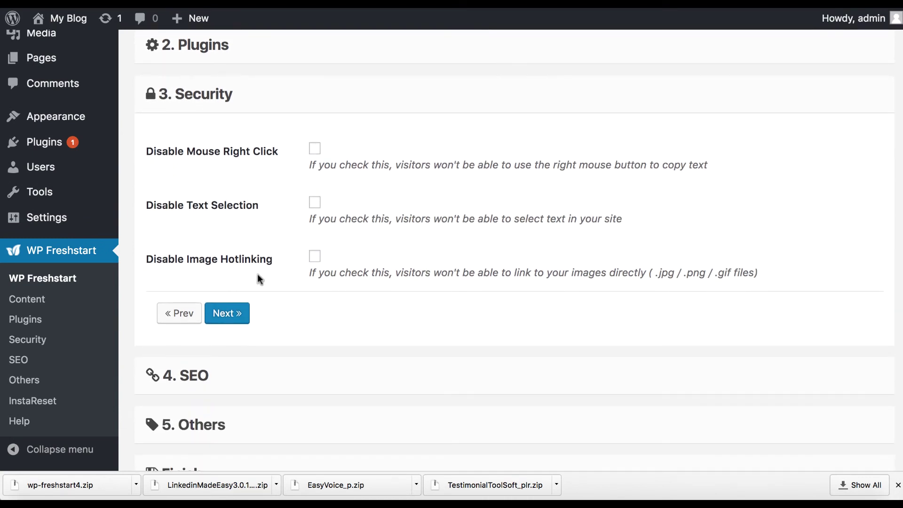
left_click(237, 312)
scroll(412, 286, "down", 1)
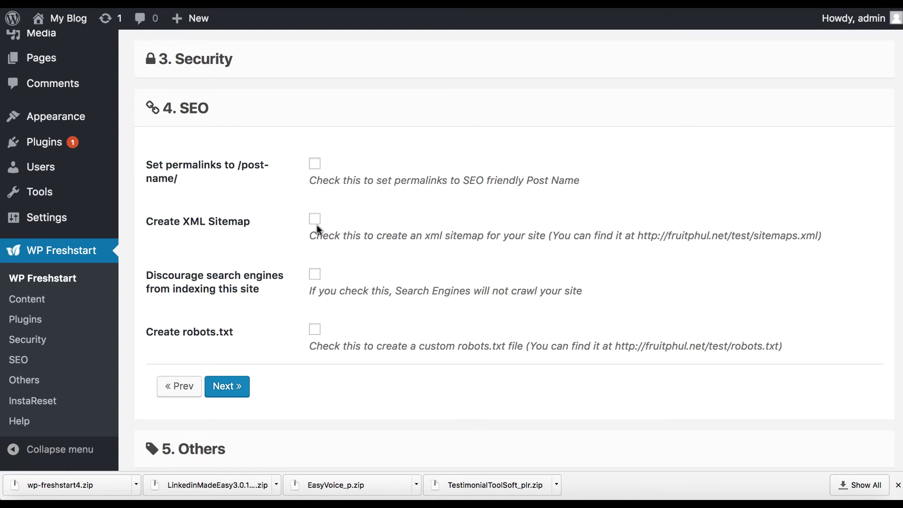
scroll(316, 229, "down", 1)
left_click(244, 345)
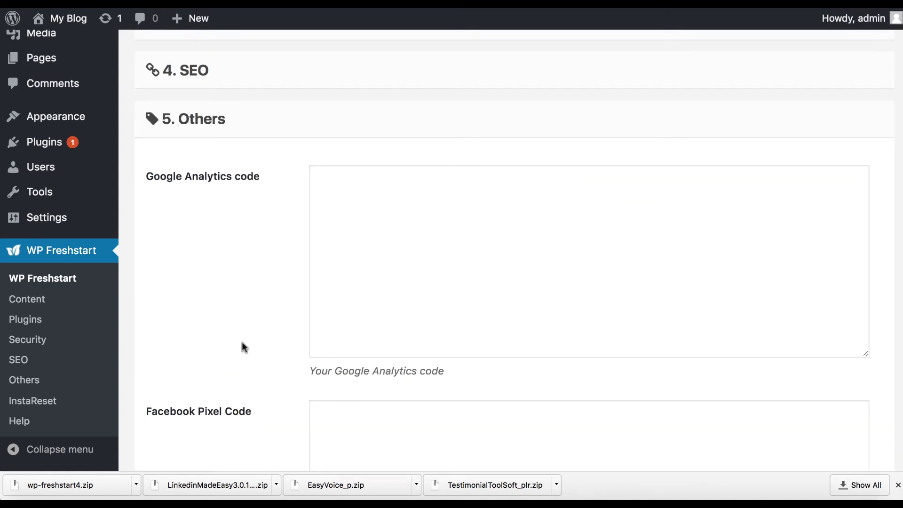
Step: Visit the Google Analytics, Facebook Pixel and Webmaster Tools code fields, leaving them blank
scroll(409, 220, "down", 1)
left_click(395, 170)
scroll(396, 170, "down", 2)
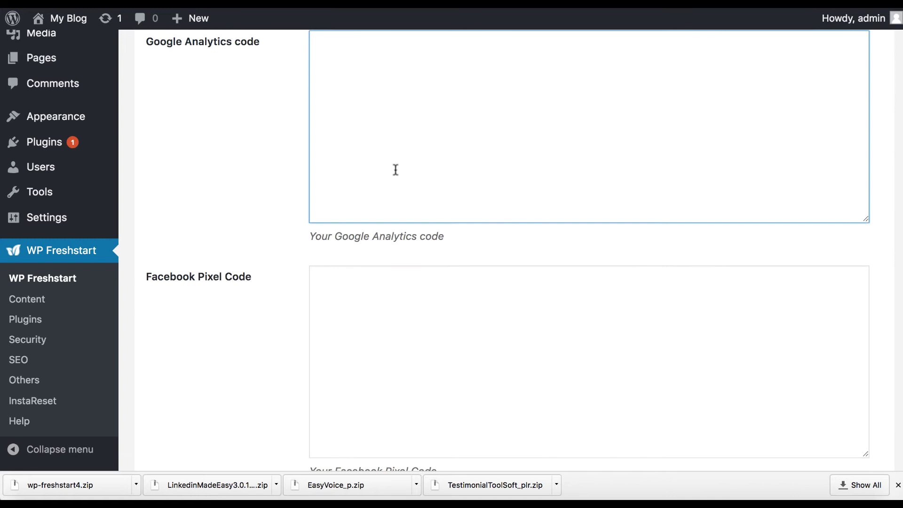
scroll(395, 170, "down", 4)
left_click(393, 176)
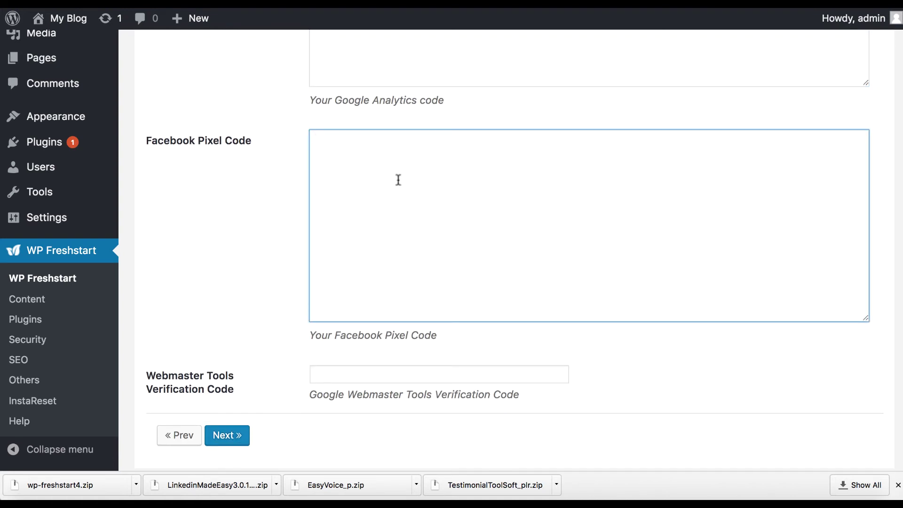
scroll(398, 179, "down", 3)
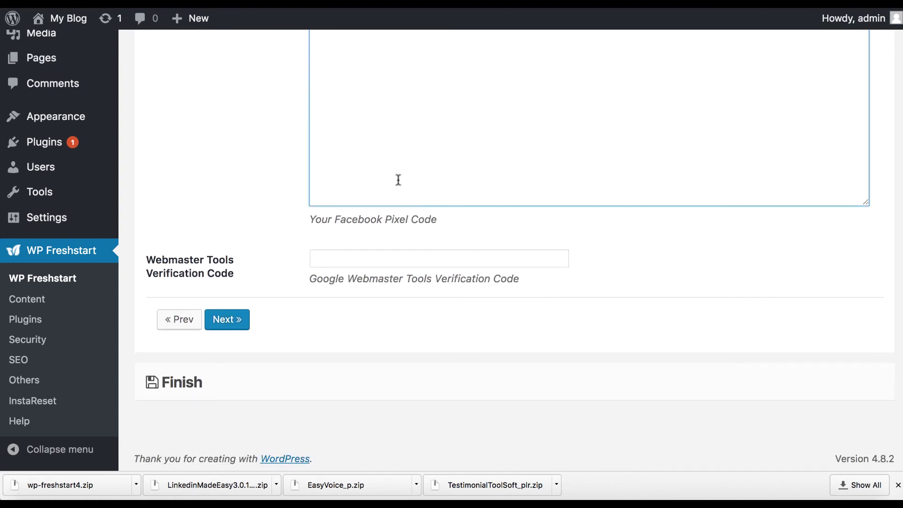
left_click(418, 254)
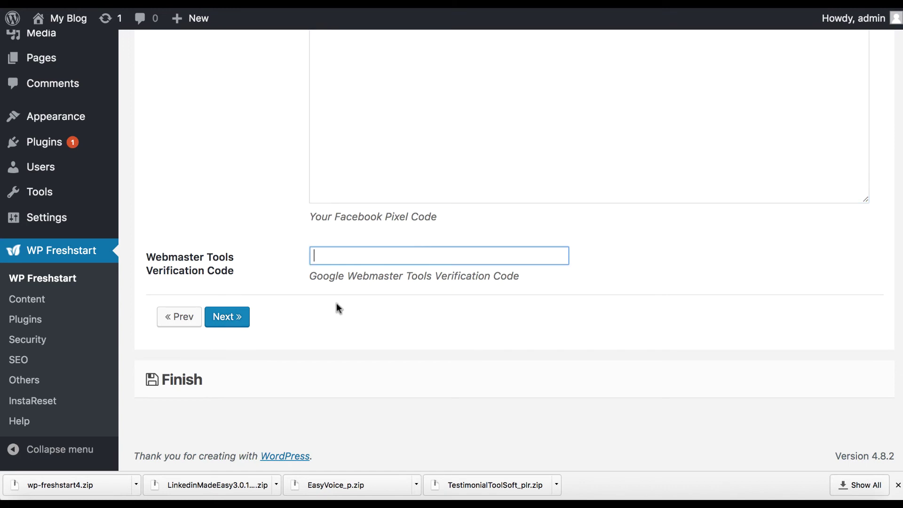
Step: Go to the Finish step, choose Save All Changes, and review the Settings saved! notice
left_click(228, 322)
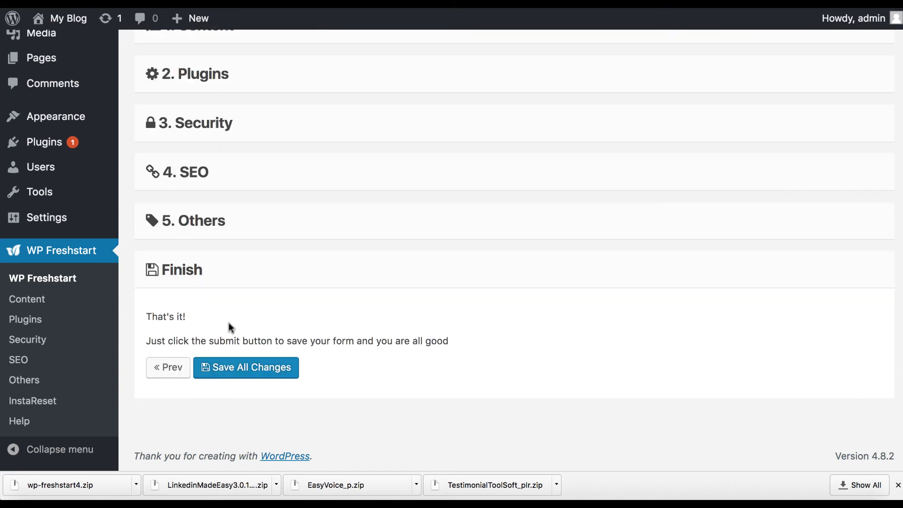
left_click(219, 369)
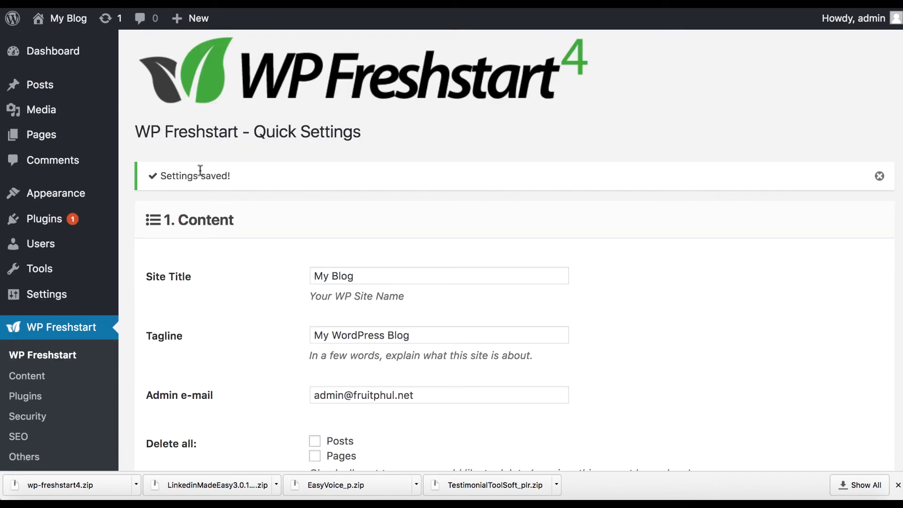
scroll(306, 380, "down", 10)
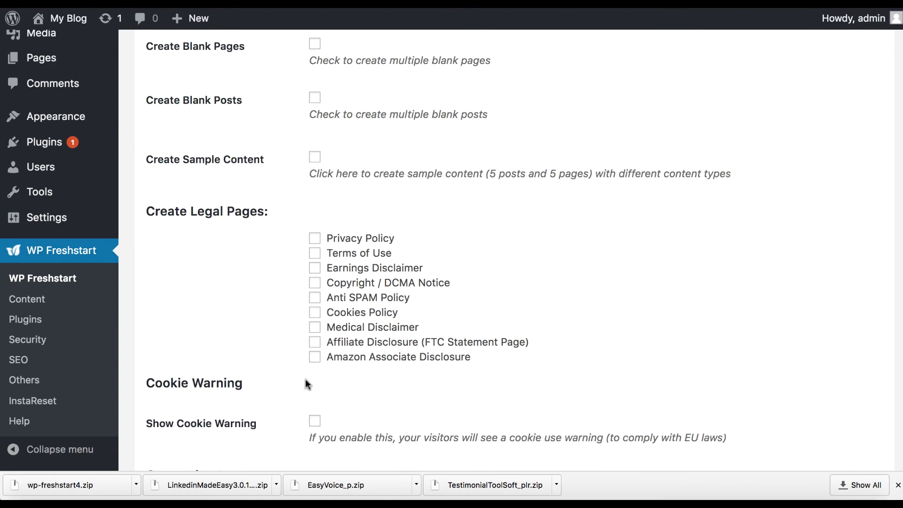
scroll(305, 379, "down", 10)
scroll(305, 379, "up", 15)
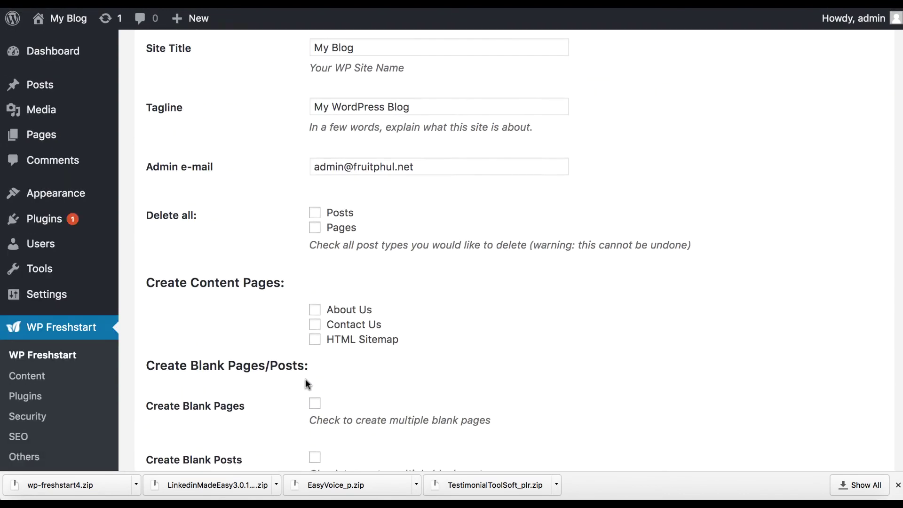
scroll(306, 379, "up", 5)
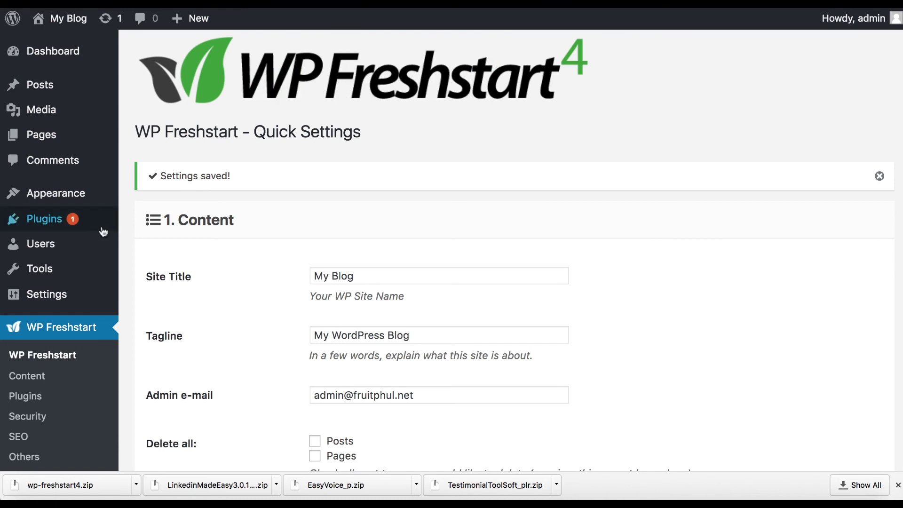
mouse_move(88, 27)
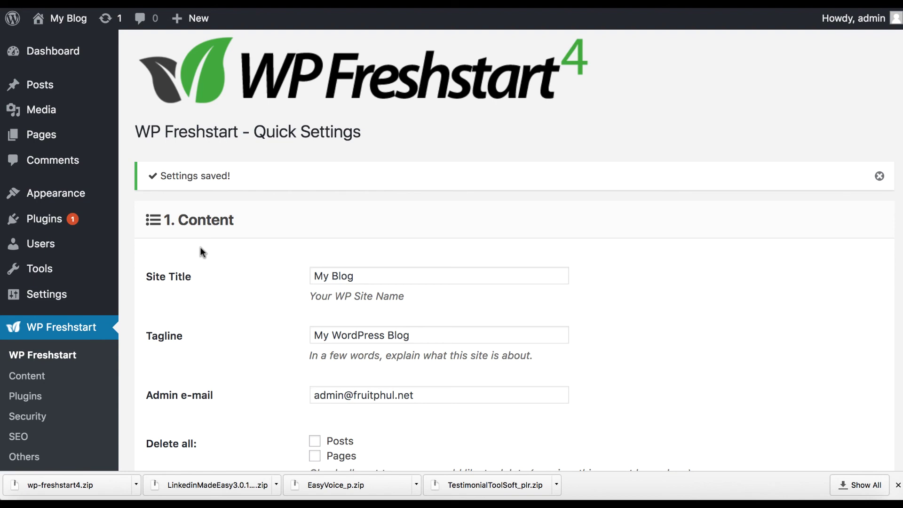
scroll(174, 257, "down", 10)
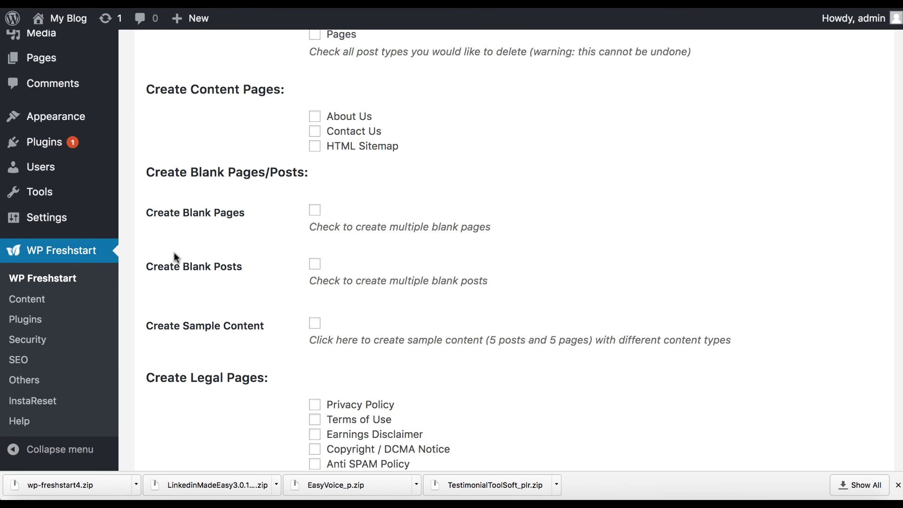
scroll(174, 252, "up", 10)
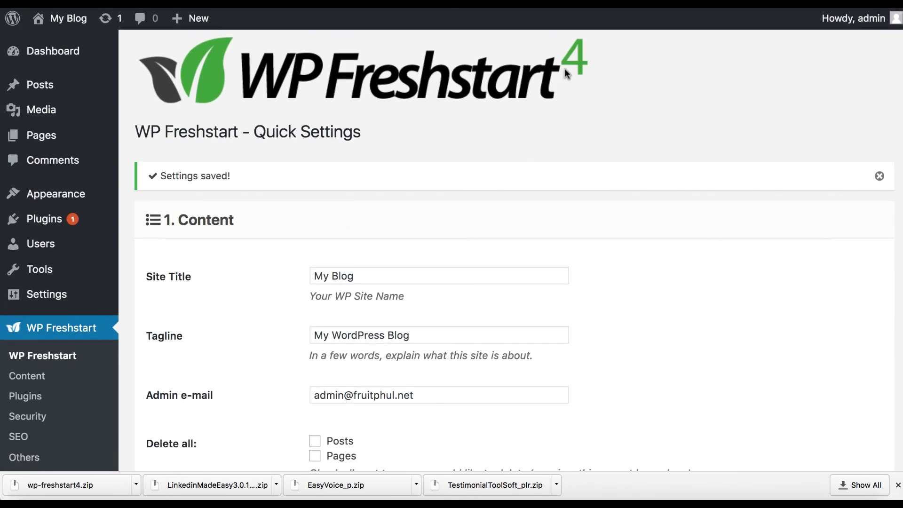